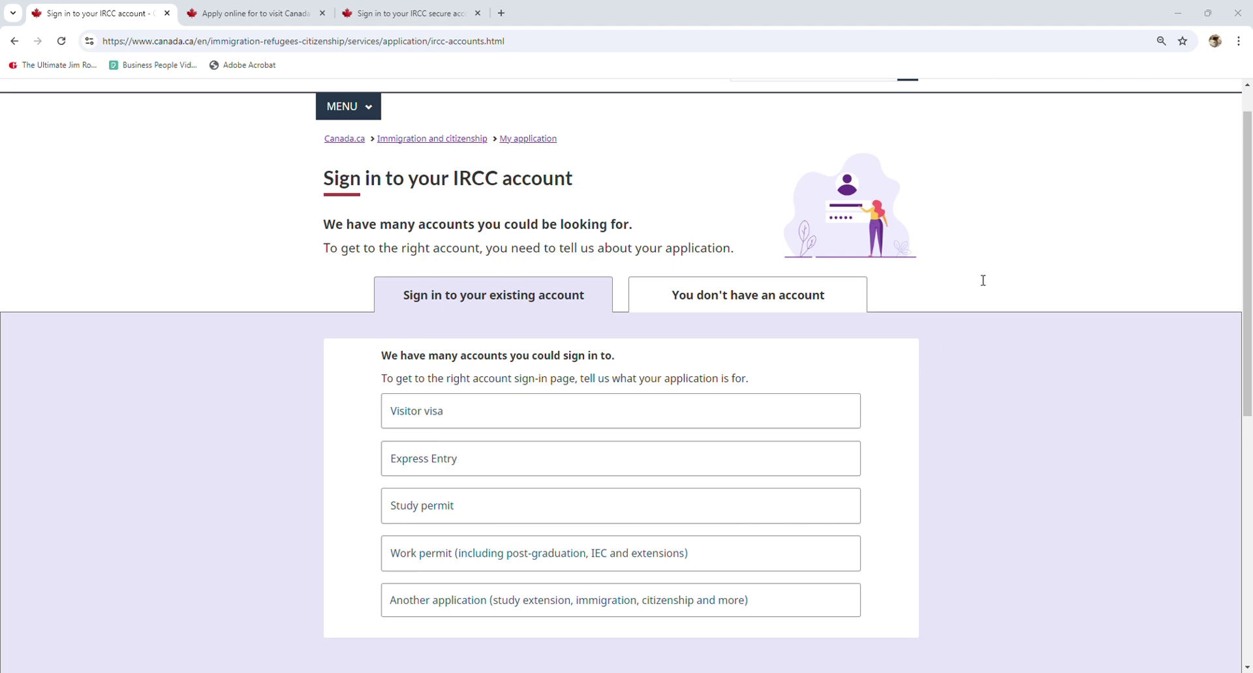
Scroll down the 'Sign in to your IRCC account' page to the account options by application type
{"action": "scroll", "coordinate": [636, 265], "scroll_direction": "down", "scroll_amount": 1}
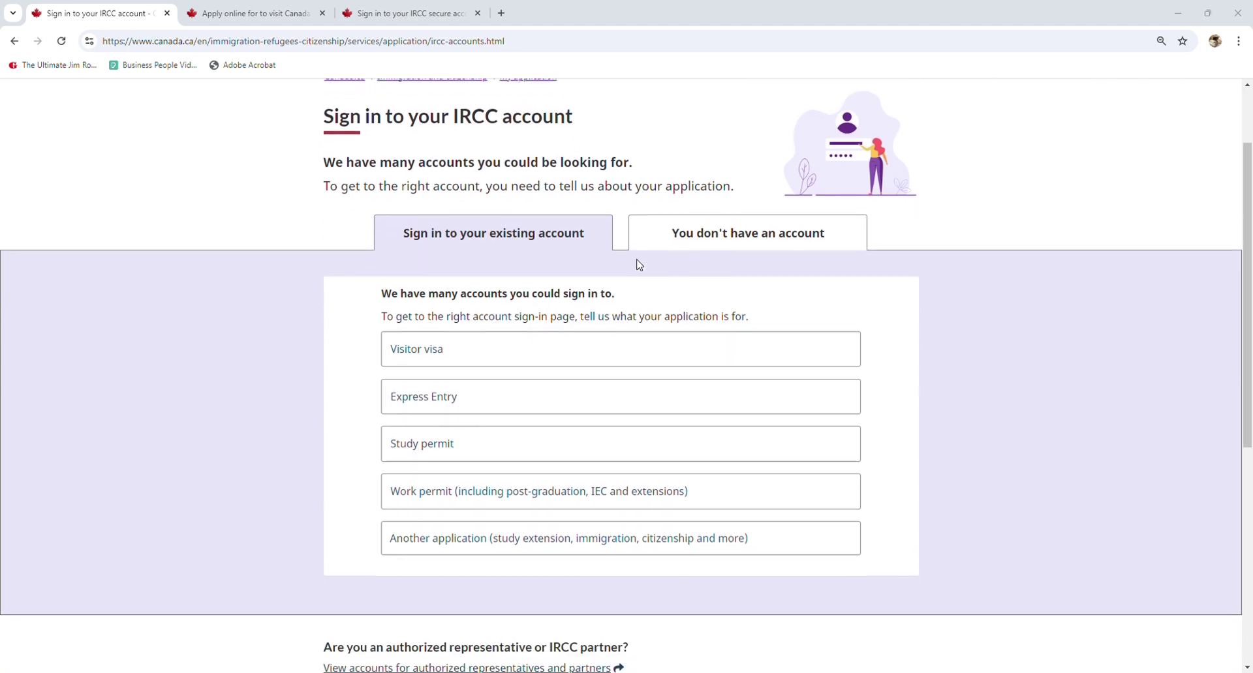
{"action": "scroll", "coordinate": [595, 254], "scroll_direction": "down", "scroll_amount": 1}
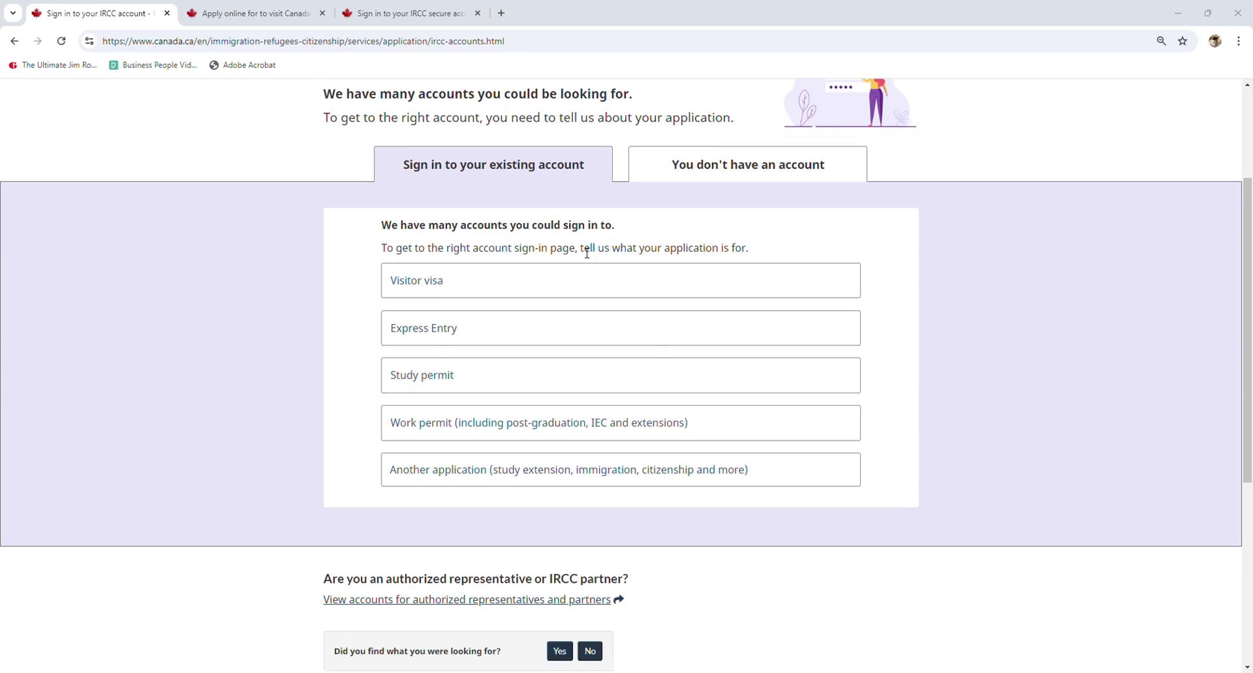
{"action": "scroll", "coordinate": [584, 252], "scroll_direction": "down", "scroll_amount": 1}
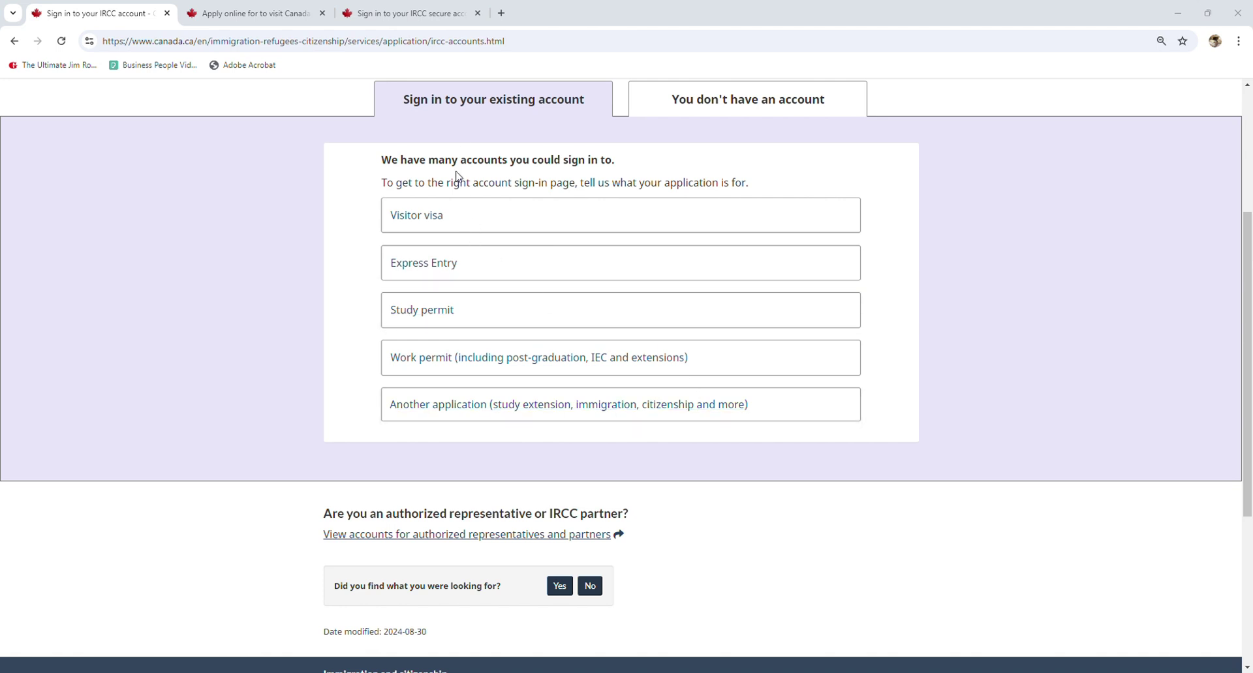
Expand Visitor visa to show its two accounts: IRCC secure account or IRCC portal
{"action": "left_click", "coordinate": [434, 214]}
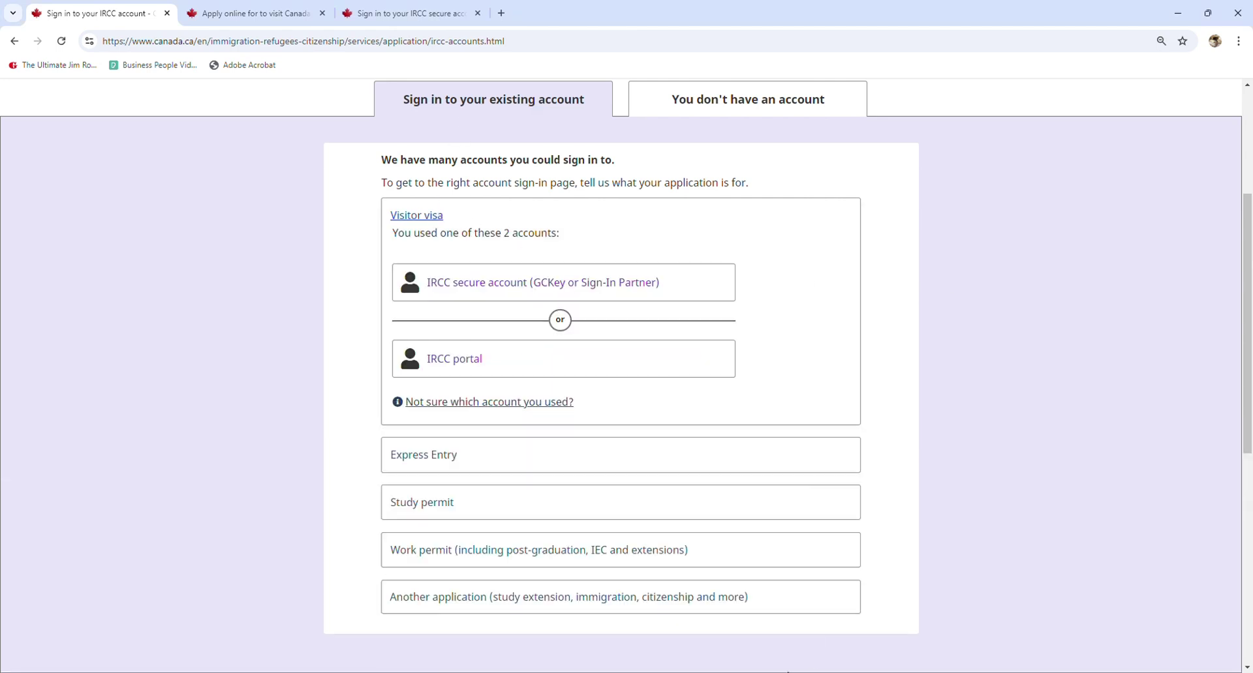
{"action": "scroll", "coordinate": [1028, 405], "scroll_direction": "down", "scroll_amount": 1}
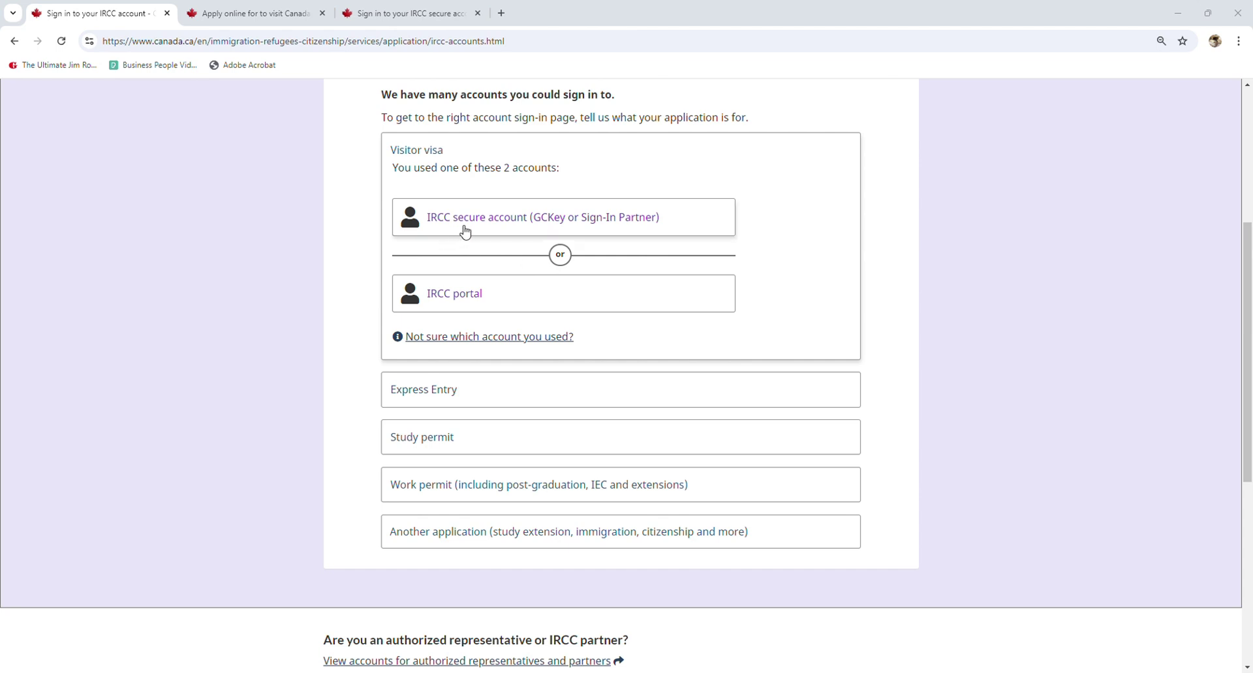
{"action": "scroll", "coordinate": [539, 252], "scroll_direction": "down", "scroll_amount": 1}
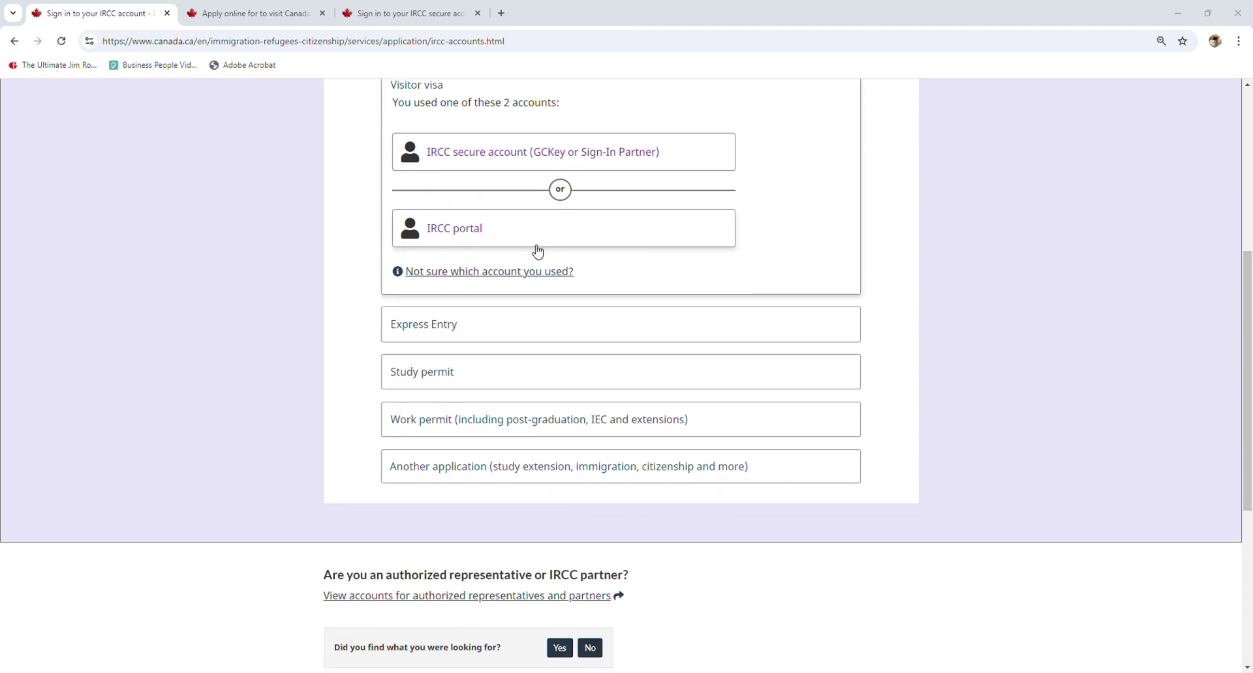
{"action": "scroll", "coordinate": [479, 237], "scroll_direction": "up", "scroll_amount": 1}
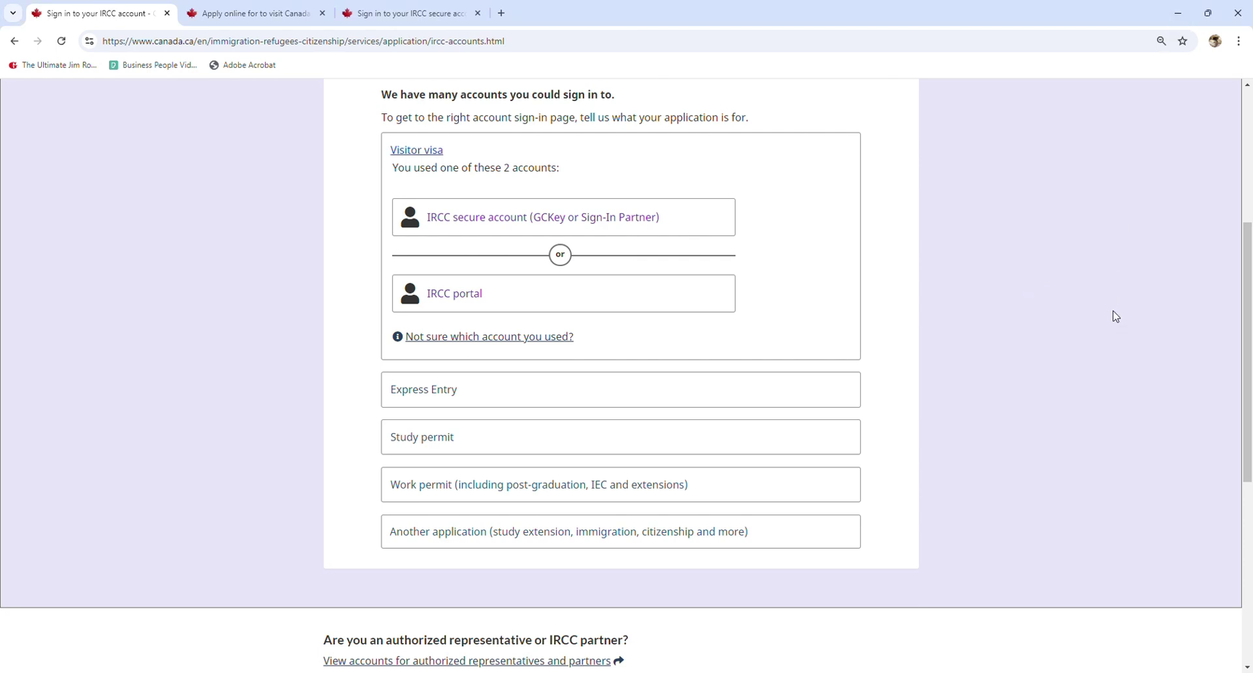
Close the extra apply-online tabs, returning to the IRCC secure account page
{"action": "left_click", "coordinate": [405, 13]}
{"action": "left_click", "coordinate": [322, 13]}
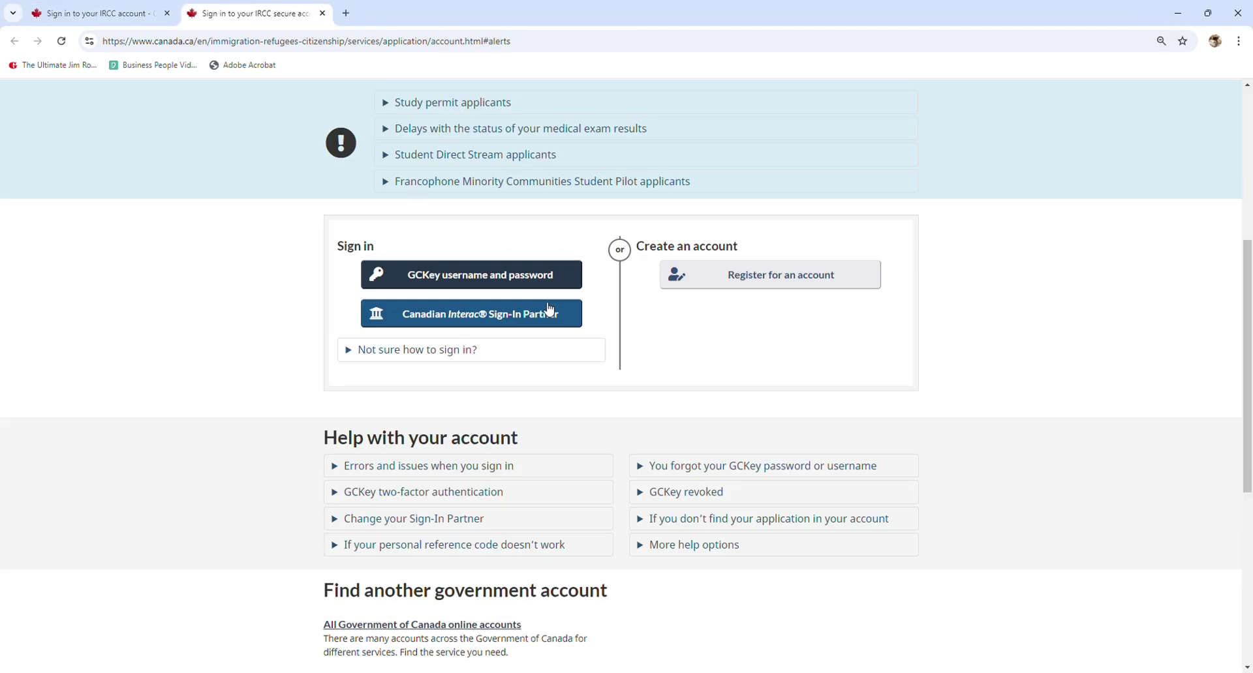
{"action": "scroll", "coordinate": [559, 309], "scroll_direction": "up", "scroll_amount": 5}
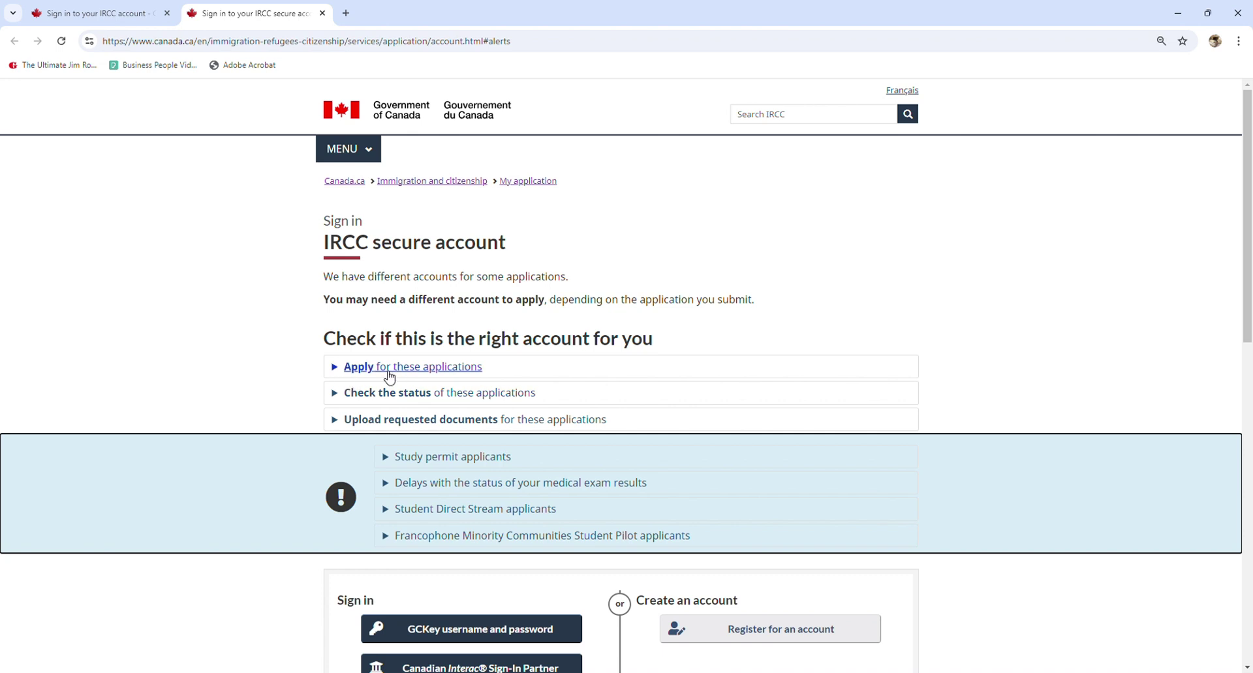
Expand 'Apply for these applications' and highlight the listed applications, including work permits and Express Entry
{"action": "left_click", "coordinate": [411, 377]}
{"action": "scroll", "coordinate": [412, 375], "scroll_direction": "down", "scroll_amount": 3}
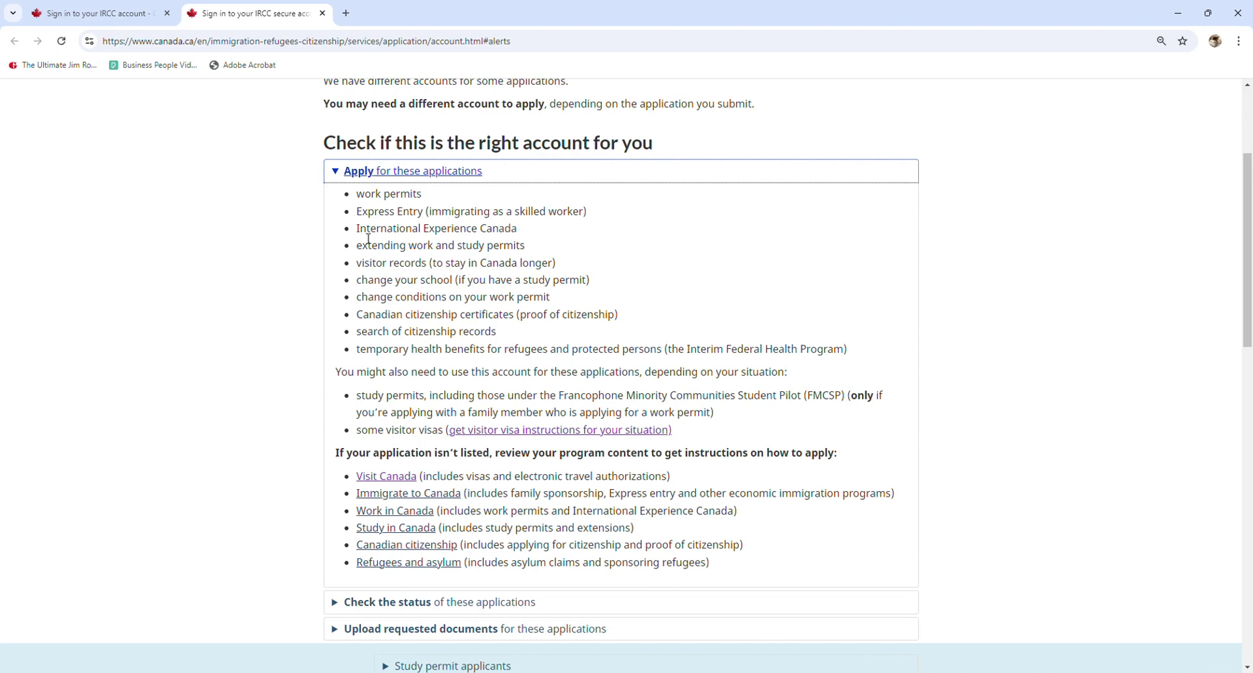
{"action": "mouse_move", "coordinate": [356, 194]}
{"action": "left_mouse_down"}
{"action": "mouse_move", "coordinate": [455, 267]}
{"action": "mouse_move", "coordinate": [654, 359]}
{"action": "mouse_move", "coordinate": [860, 355]}
{"action": "left_mouse_up"}
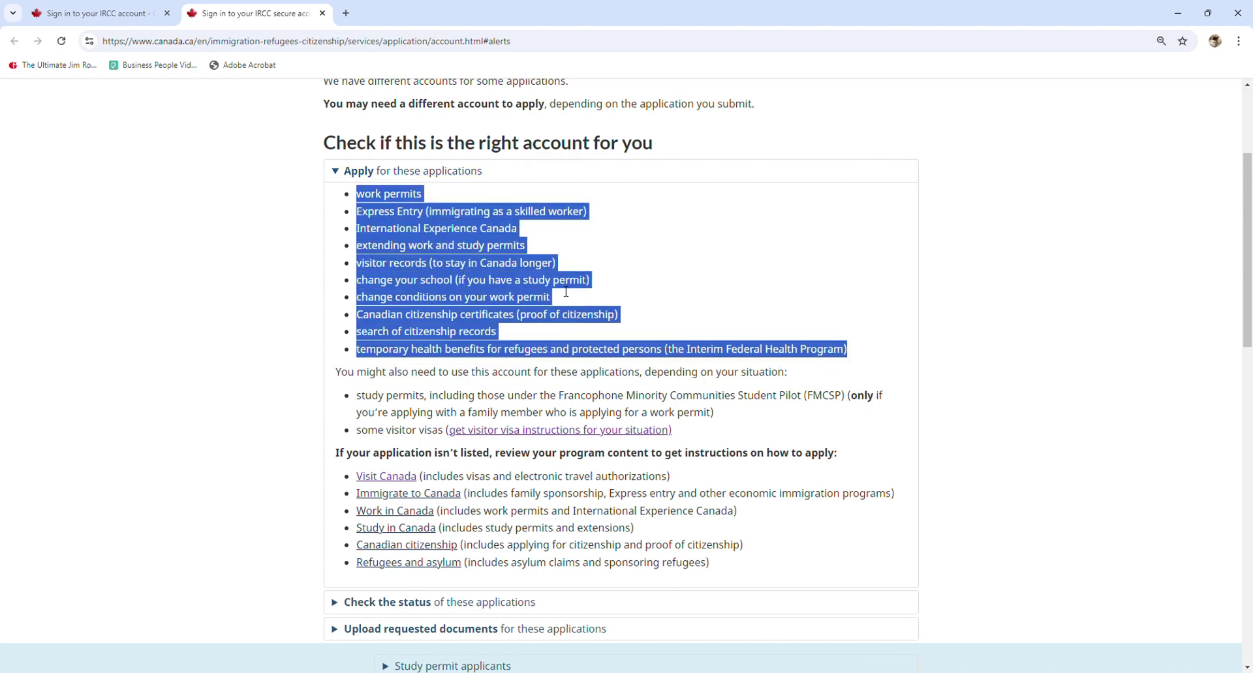
{"action": "left_click", "coordinate": [566, 292]}
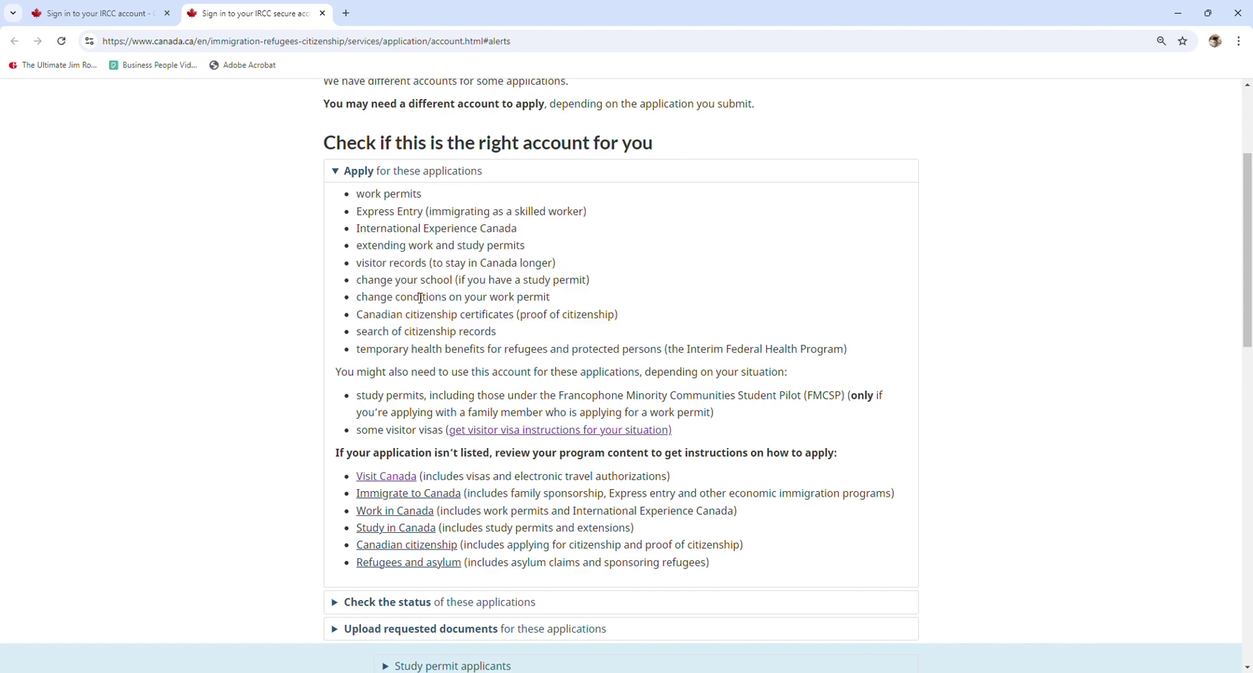
{"action": "left_click_drag", "start_coordinate": [356, 193], "coordinate": [545, 294]}
{"action": "left_click", "coordinate": [546, 294]}
Scroll to the Sign in section and choose 'GCKey username and password'
{"action": "scroll", "coordinate": [592, 459], "scroll_direction": "down", "scroll_amount": 4}
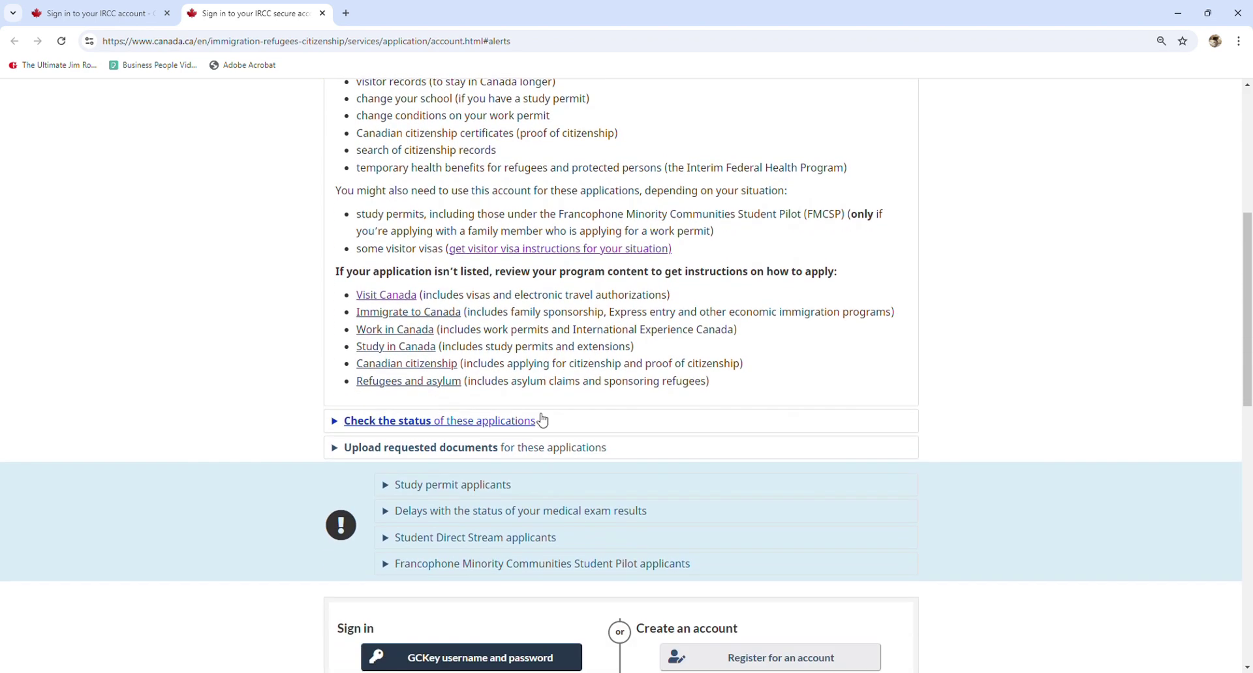
{"action": "scroll", "coordinate": [465, 397], "scroll_direction": "down", "scroll_amount": 3}
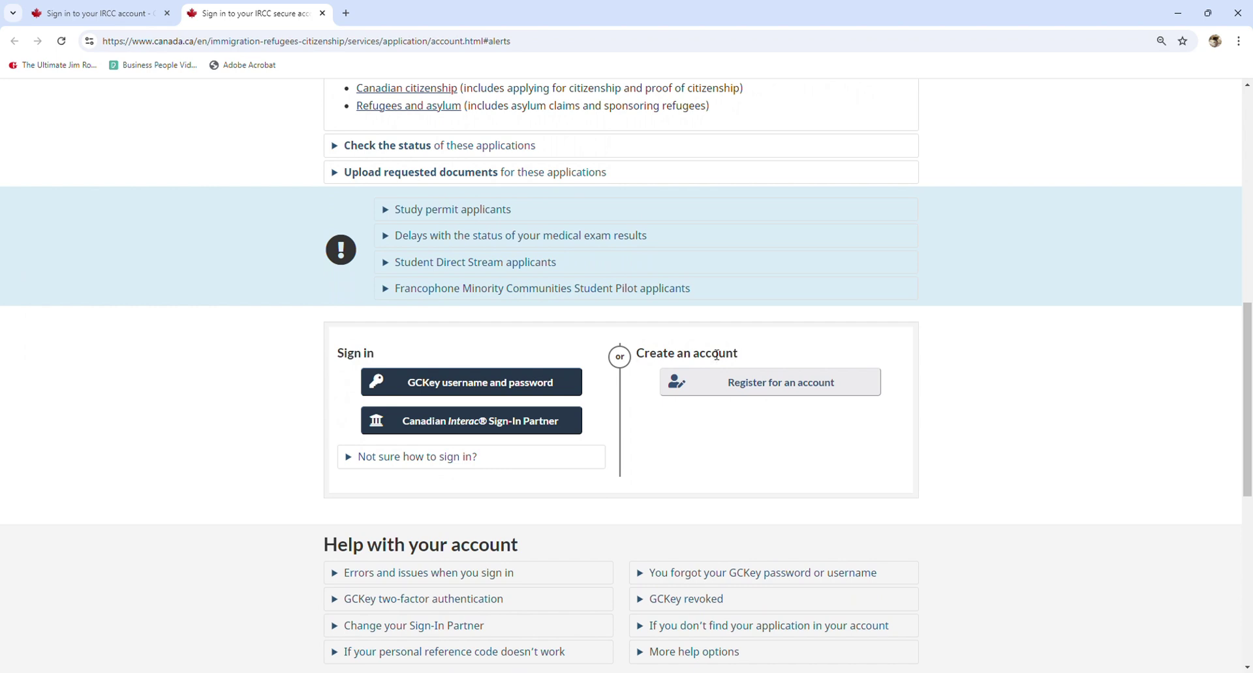
{"action": "left_click_drag", "start_coordinate": [336, 355], "coordinate": [396, 355]}
{"action": "left_click", "coordinate": [392, 355]}
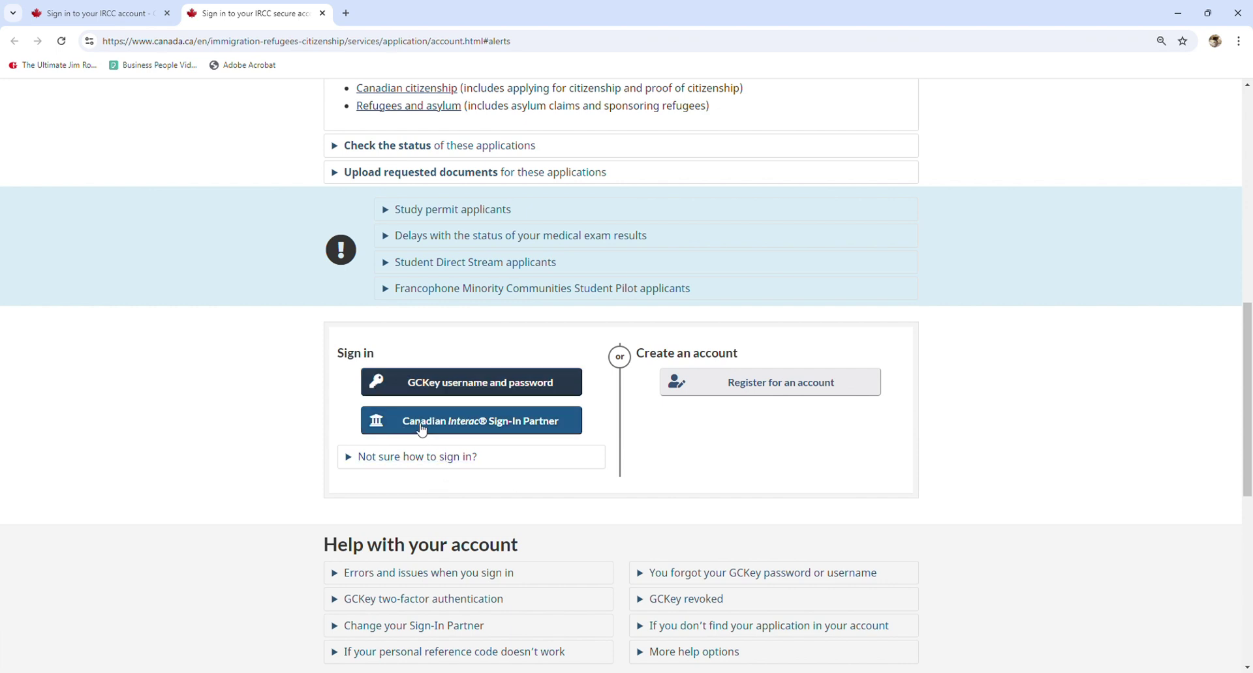
{"action": "left_click", "coordinate": [495, 397]}
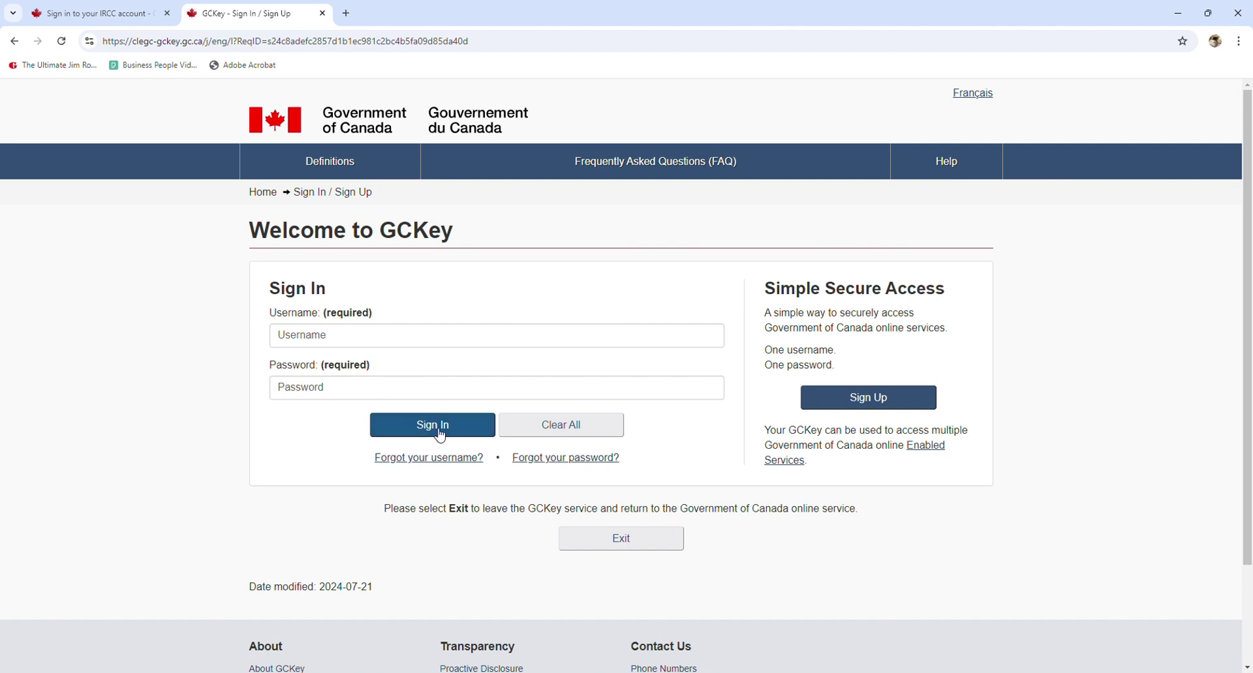
Preview the Interac Sign-In Partner TD login, then return to the secure account page
{"action": "left_click", "coordinate": [19, 41]}
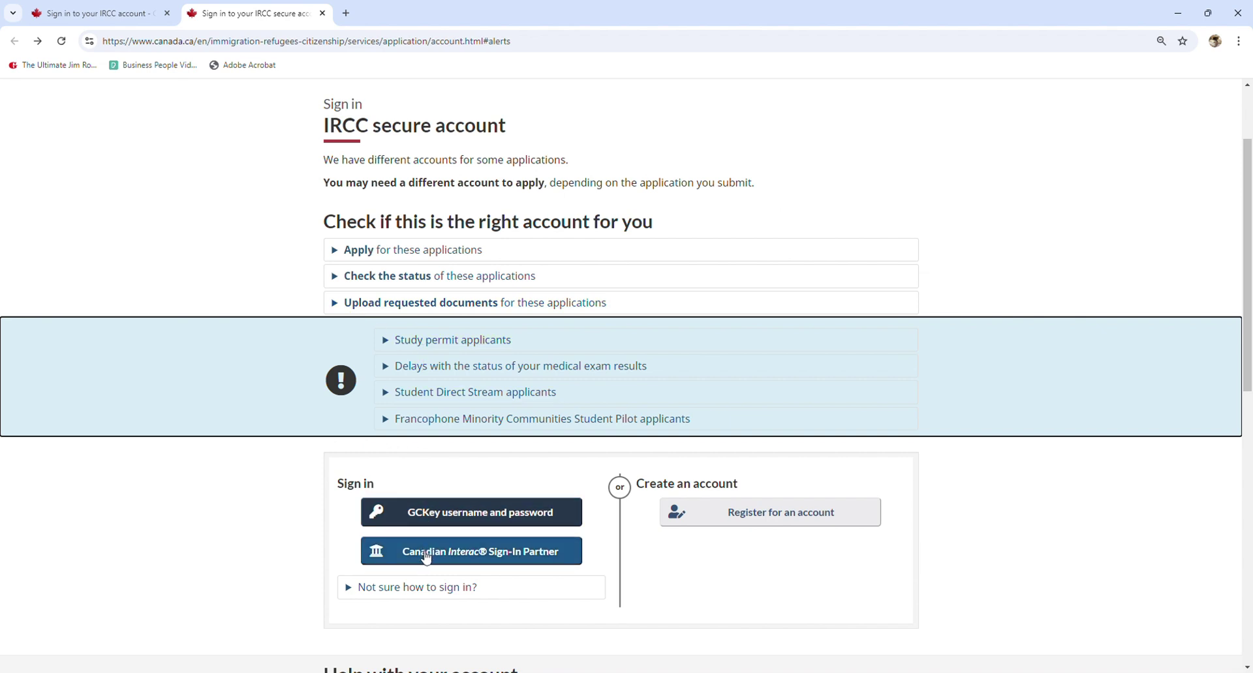
{"action": "left_click", "coordinate": [462, 560]}
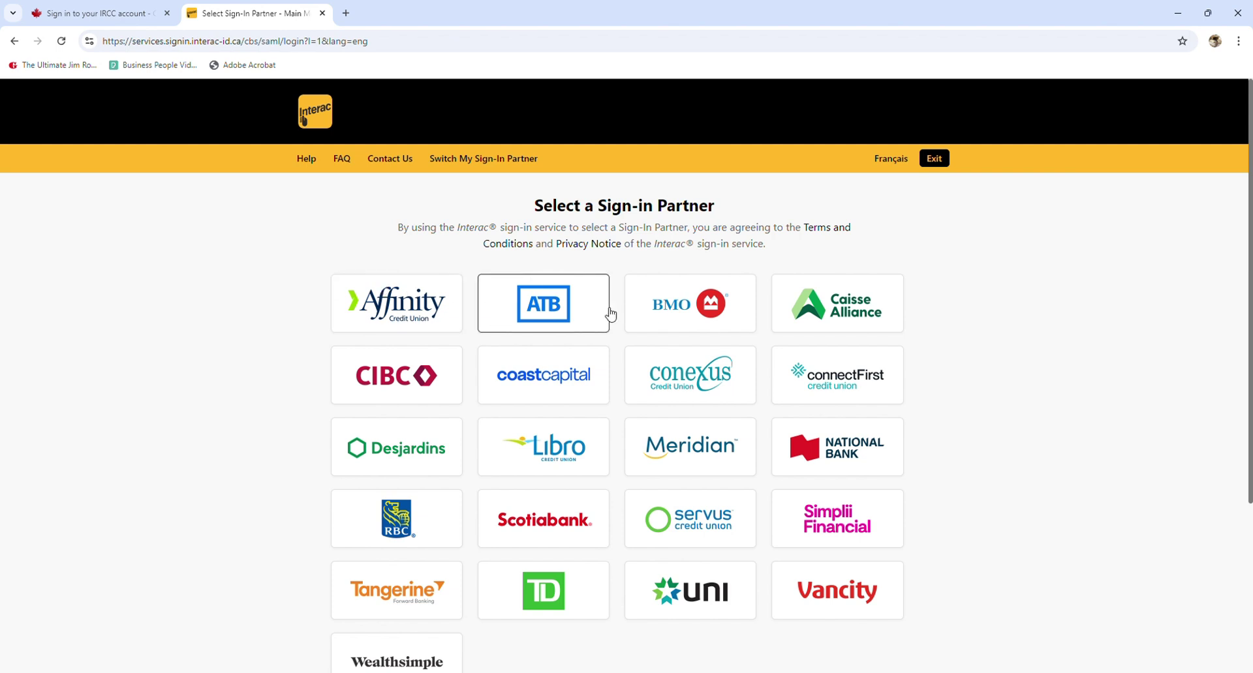
{"action": "scroll", "coordinate": [627, 472], "scroll_direction": "down", "scroll_amount": 3}
{"action": "left_click", "coordinate": [560, 364]}
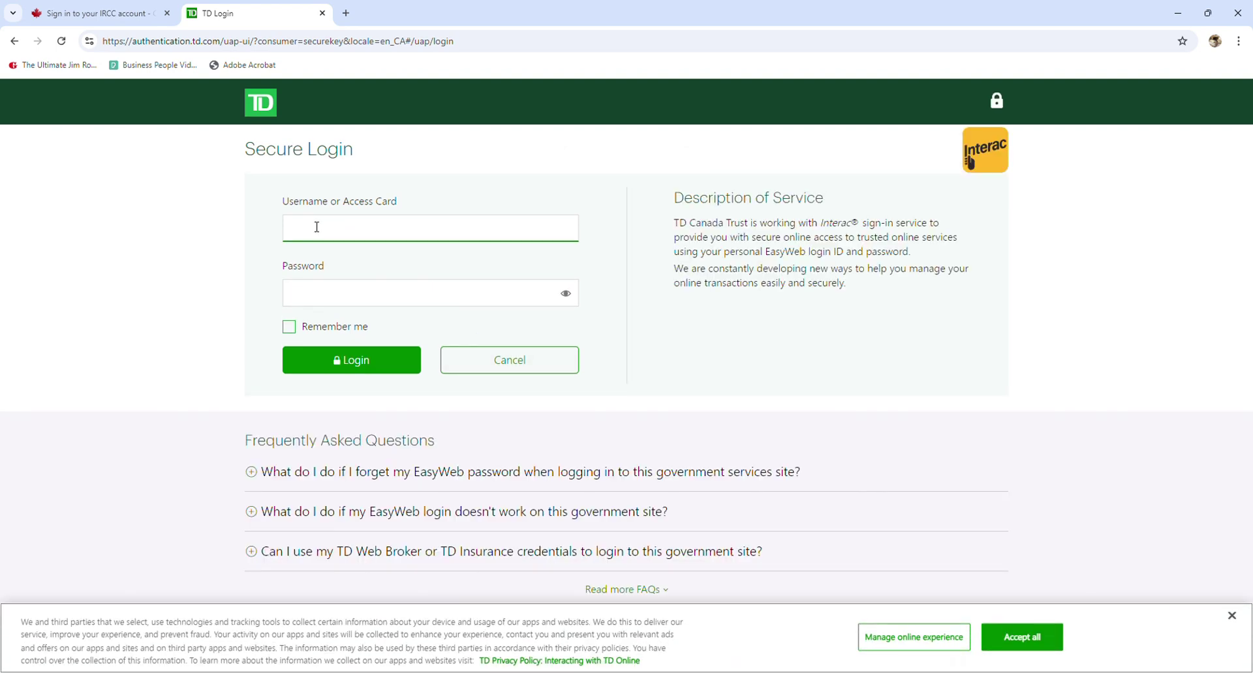
{"action": "left_click", "coordinate": [13, 42]}
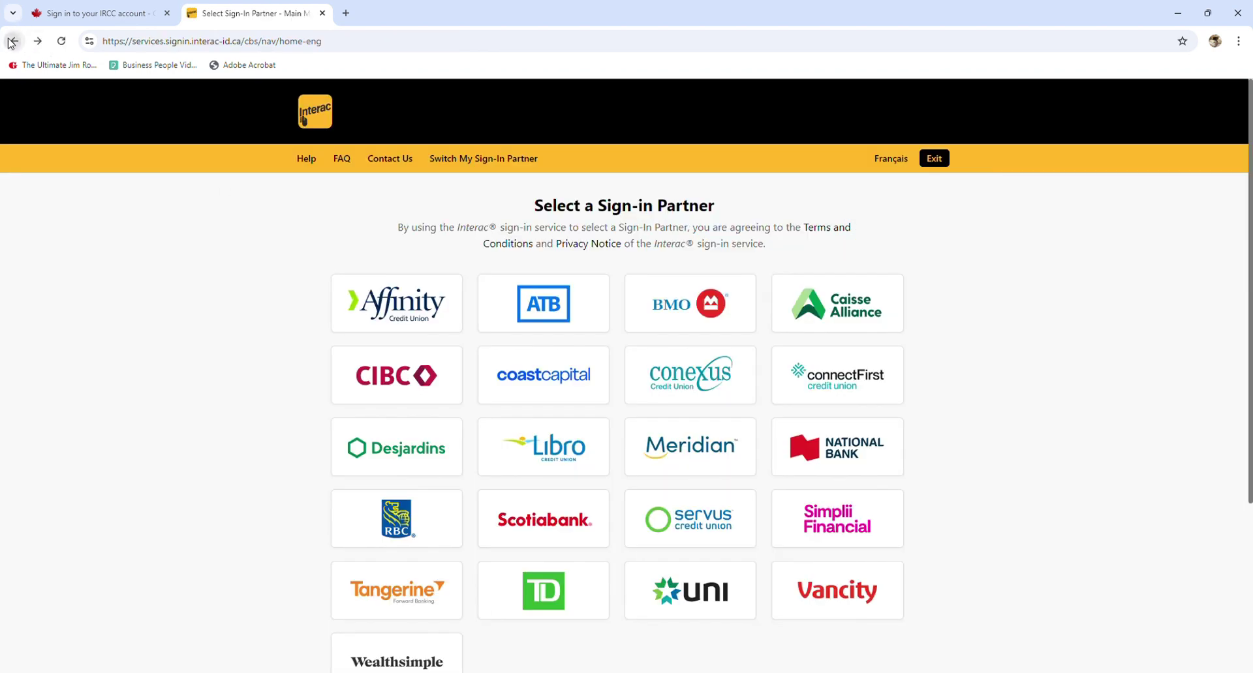
{"action": "left_click", "coordinate": [12, 42]}
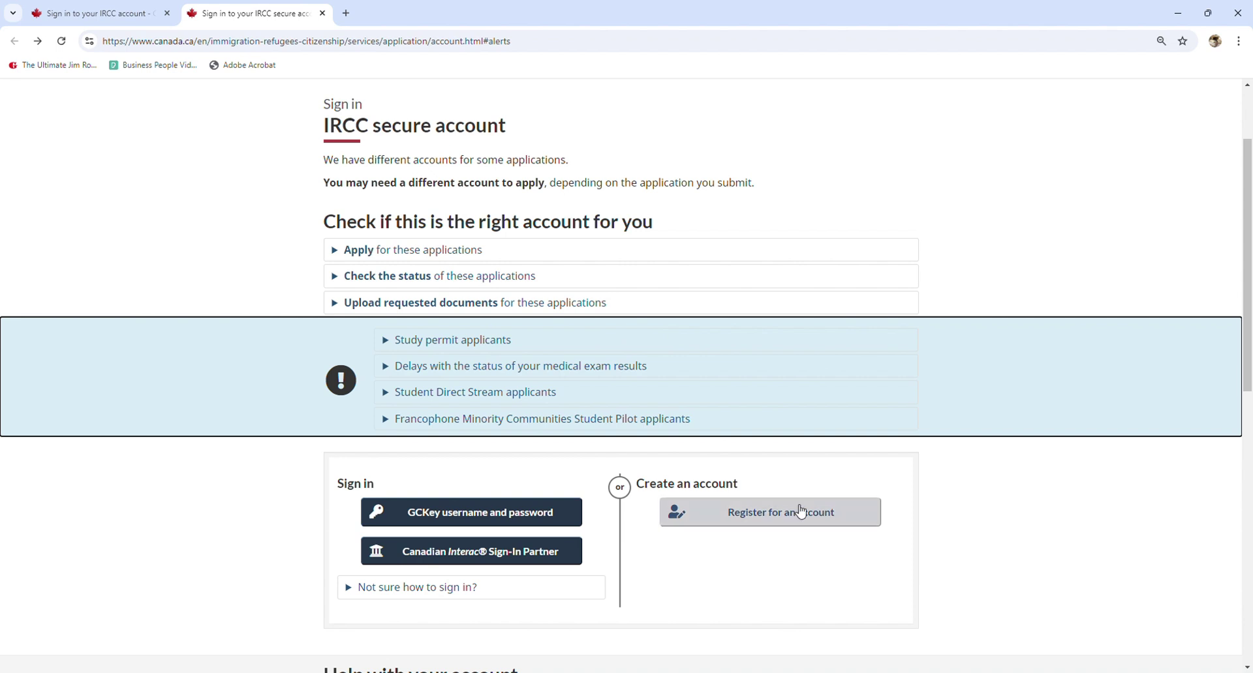
Open 'Register for an account' and choose 'Register with a GCKey username and password'
{"action": "scroll", "coordinate": [819, 516], "scroll_direction": "down", "scroll_amount": 2}
{"action": "scroll", "coordinate": [765, 410], "scroll_direction": "down", "scroll_amount": 1}
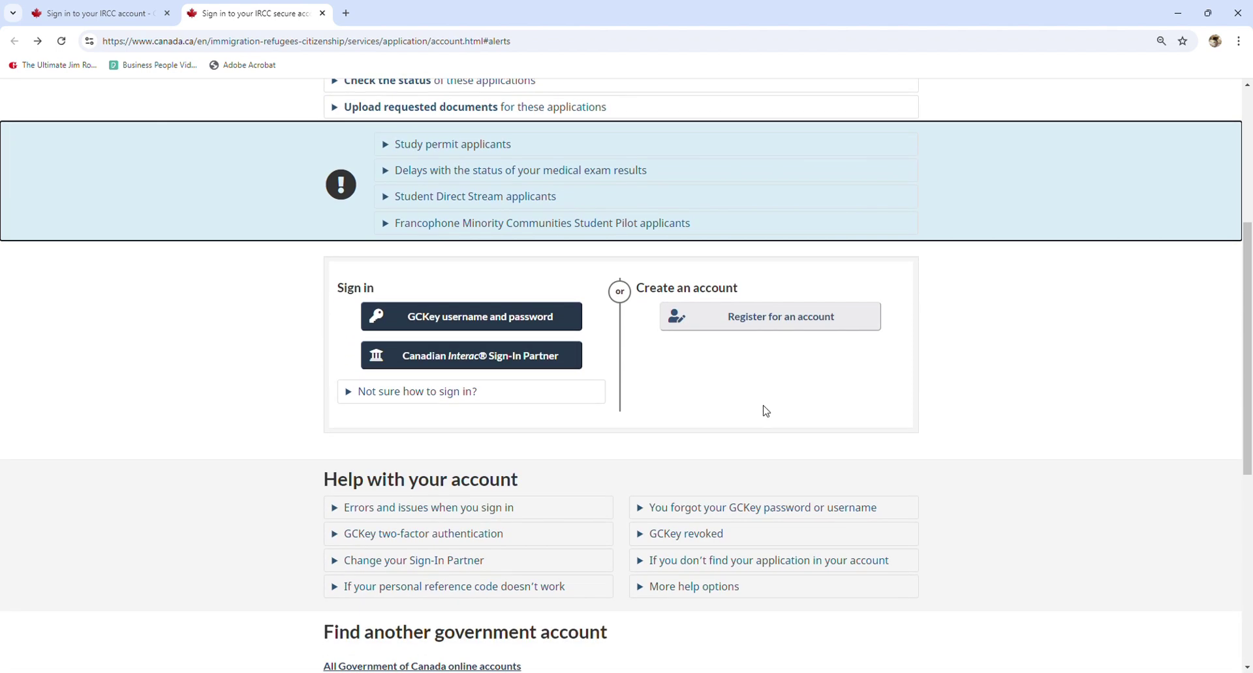
{"action": "left_click", "coordinate": [765, 327]}
{"action": "scroll", "coordinate": [765, 332], "scroll_direction": "down", "scroll_amount": 3}
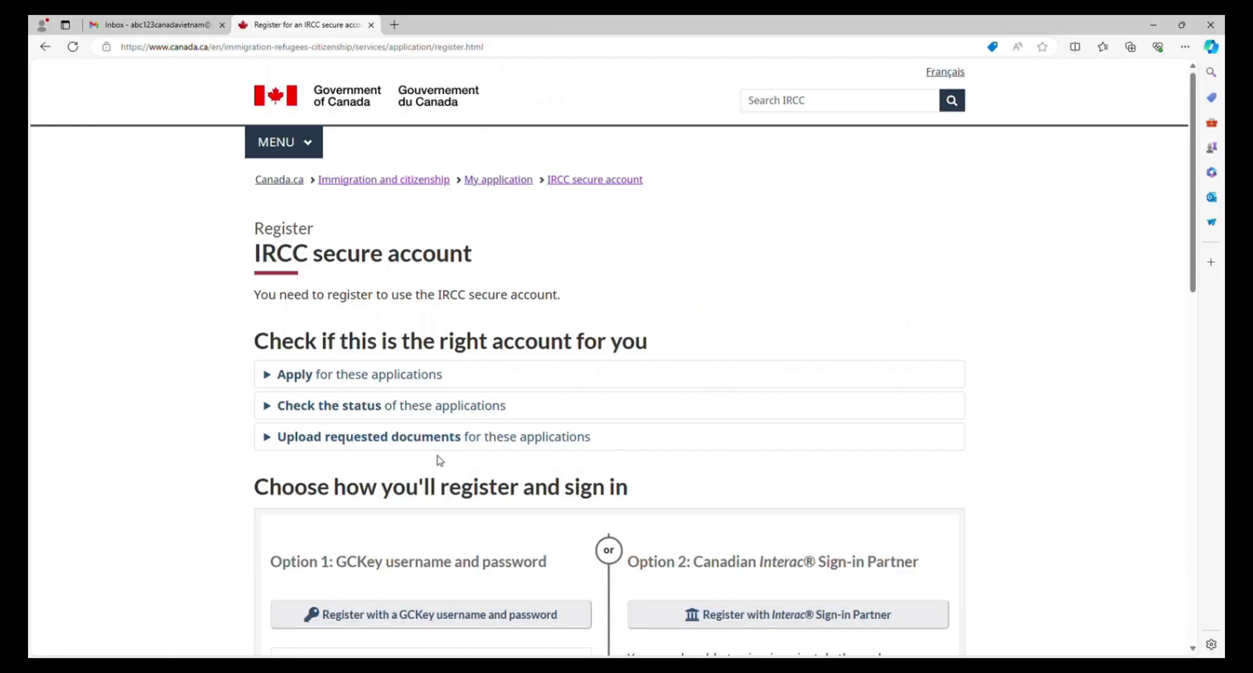
{"action": "scroll", "coordinate": [632, 462], "scroll_direction": "down", "scroll_amount": 2}
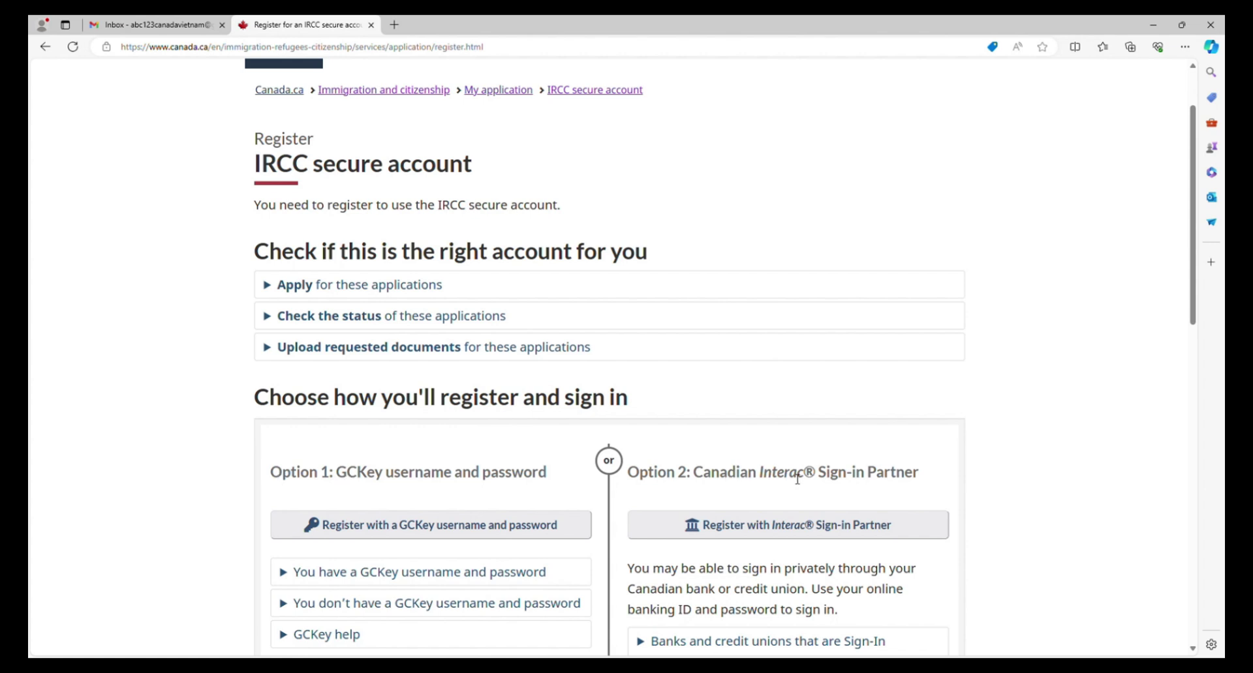
{"action": "scroll", "coordinate": [883, 479], "scroll_direction": "down", "scroll_amount": 1}
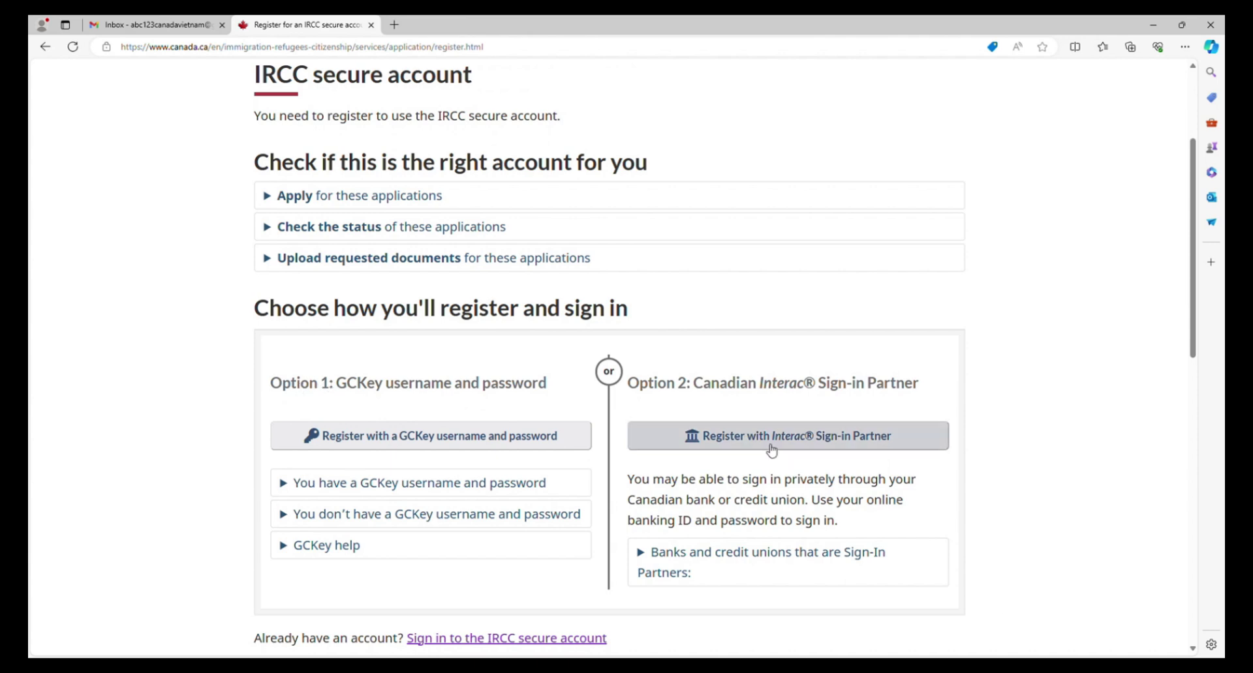
{"action": "scroll", "coordinate": [693, 485], "scroll_direction": "down", "scroll_amount": 1}
{"action": "scroll", "coordinate": [694, 484], "scroll_direction": "down", "scroll_amount": 2}
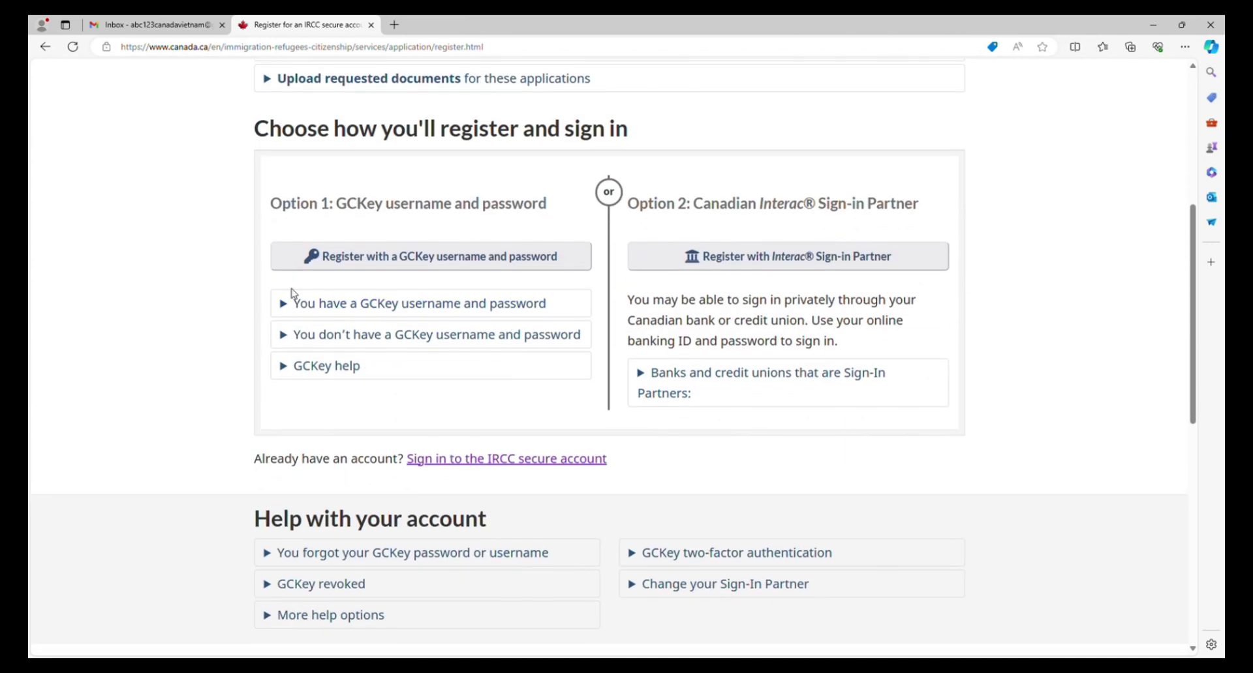
{"action": "left_click", "coordinate": [349, 261]}
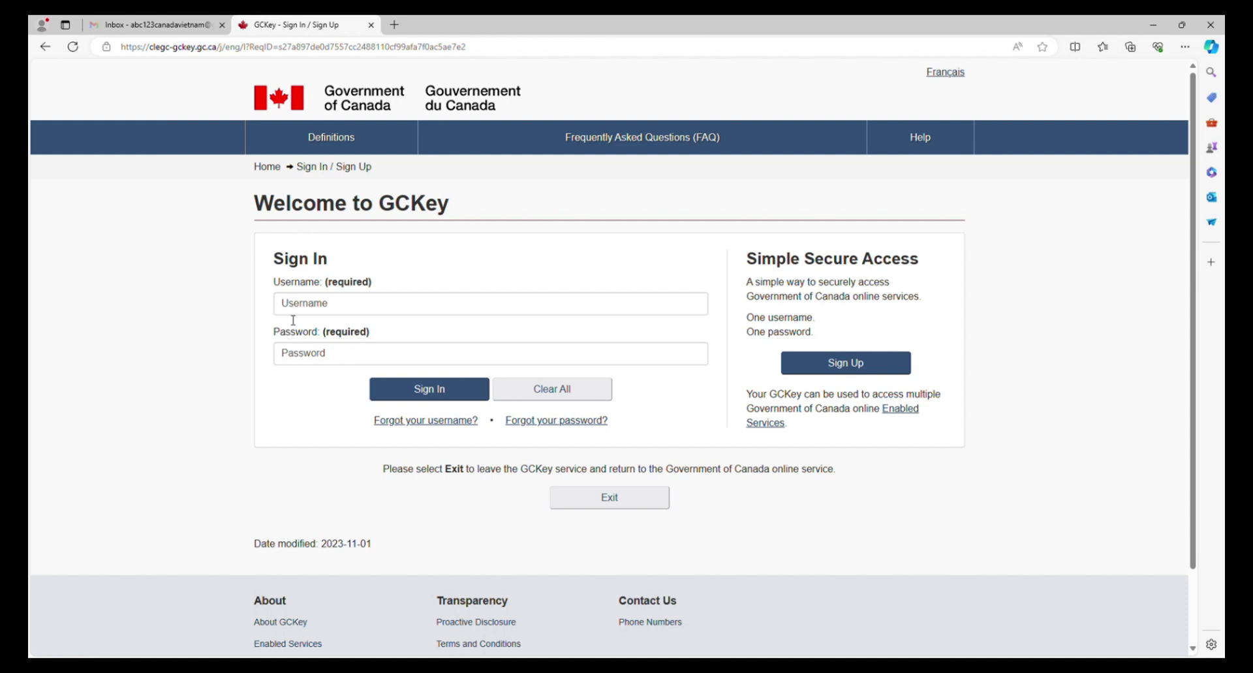
Start creating a new GCKey account from the GCKey welcome page
{"action": "left_click", "coordinate": [293, 308]}
{"action": "left_click", "coordinate": [302, 361]}
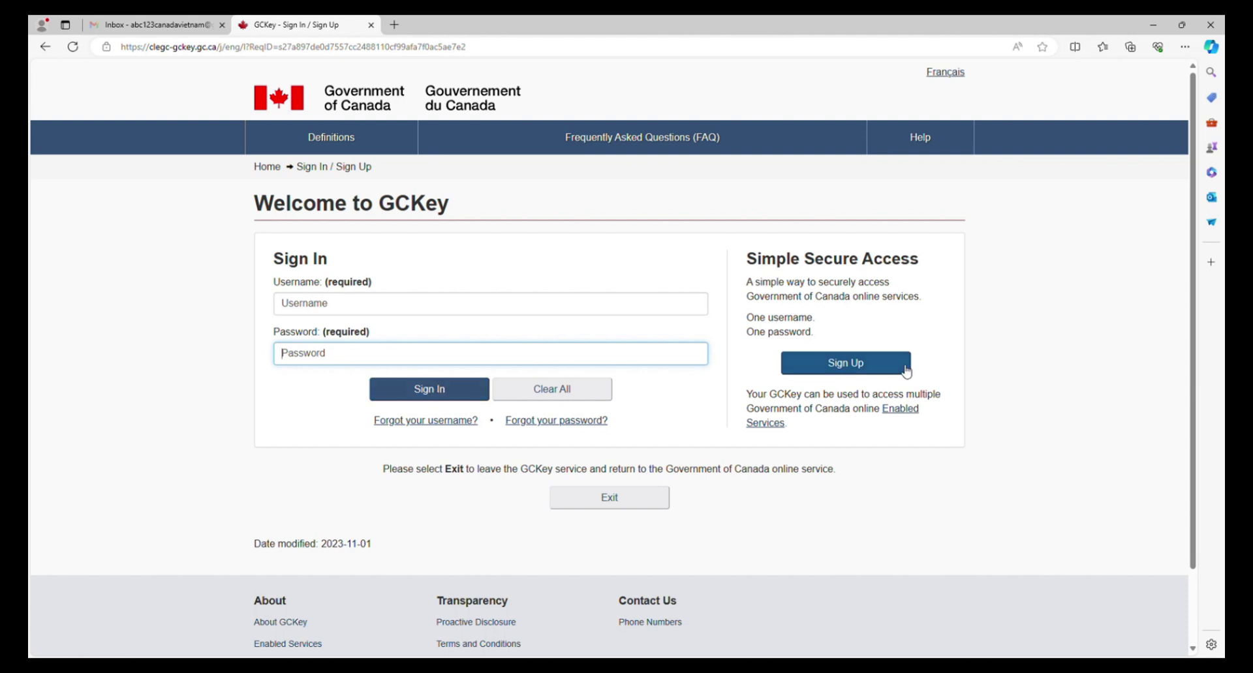
{"action": "left_click", "coordinate": [843, 365]}
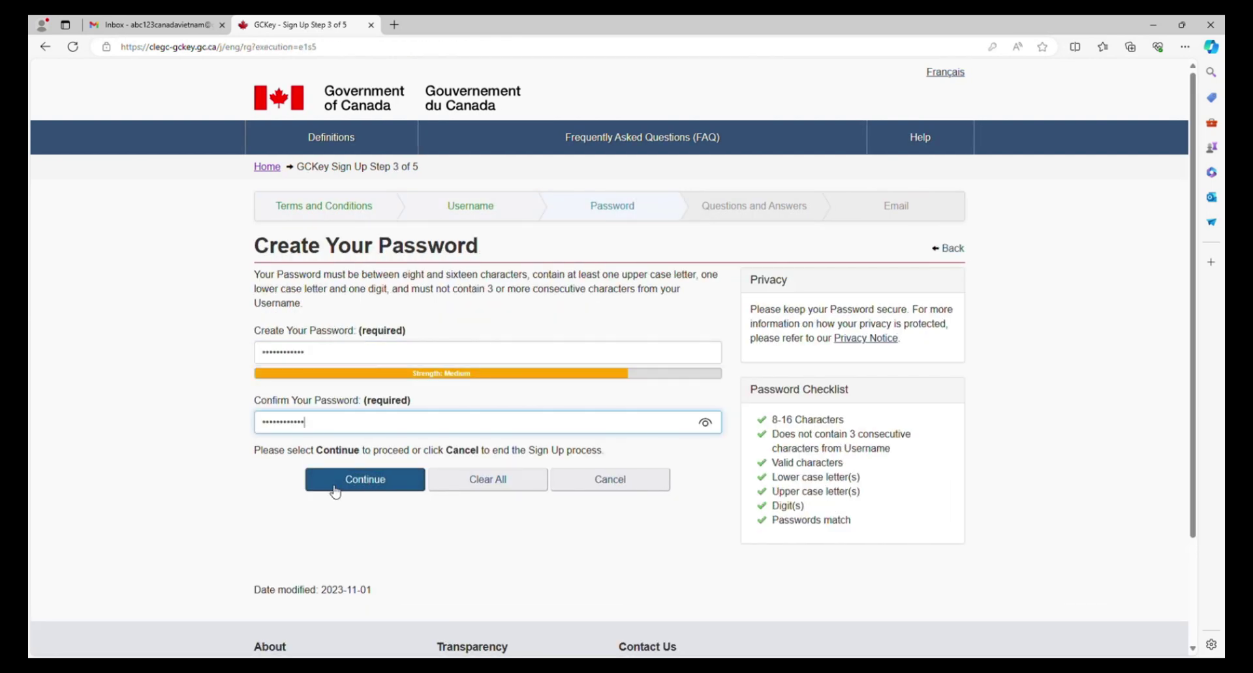
Submit the new password, recovery answers and hints, and email address to complete GCKey sign-up
{"action": "left_click", "coordinate": [363, 478]}
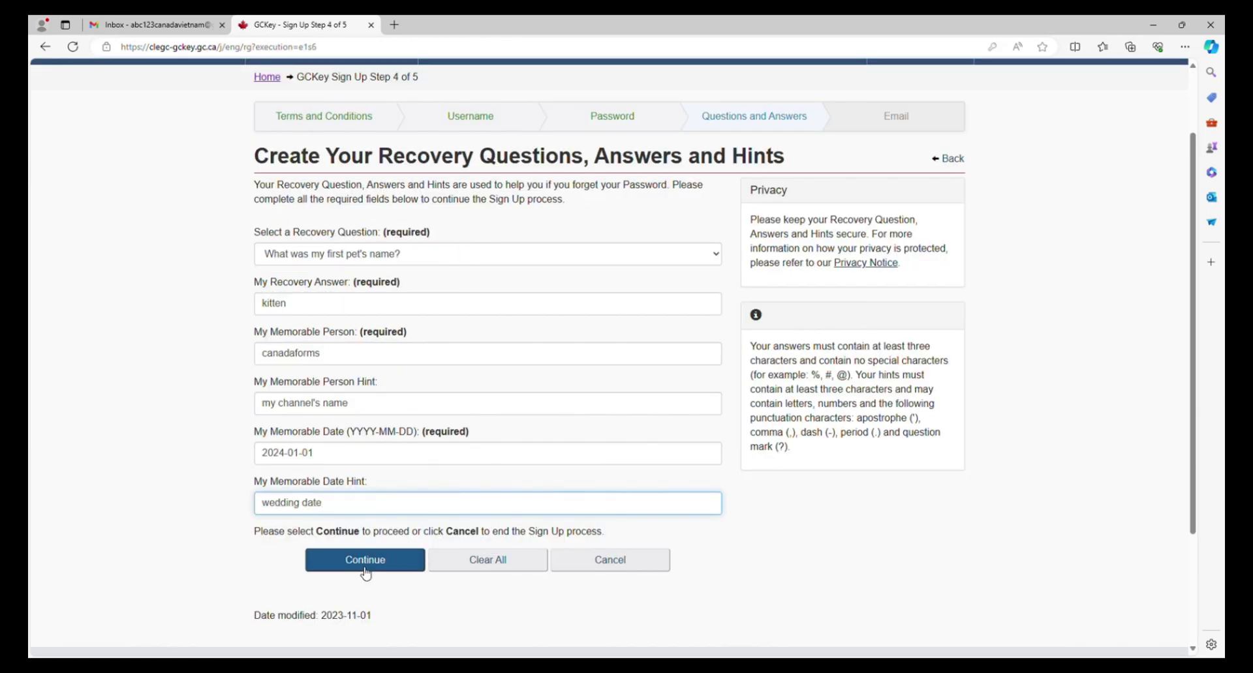
{"action": "left_click", "coordinate": [366, 574]}
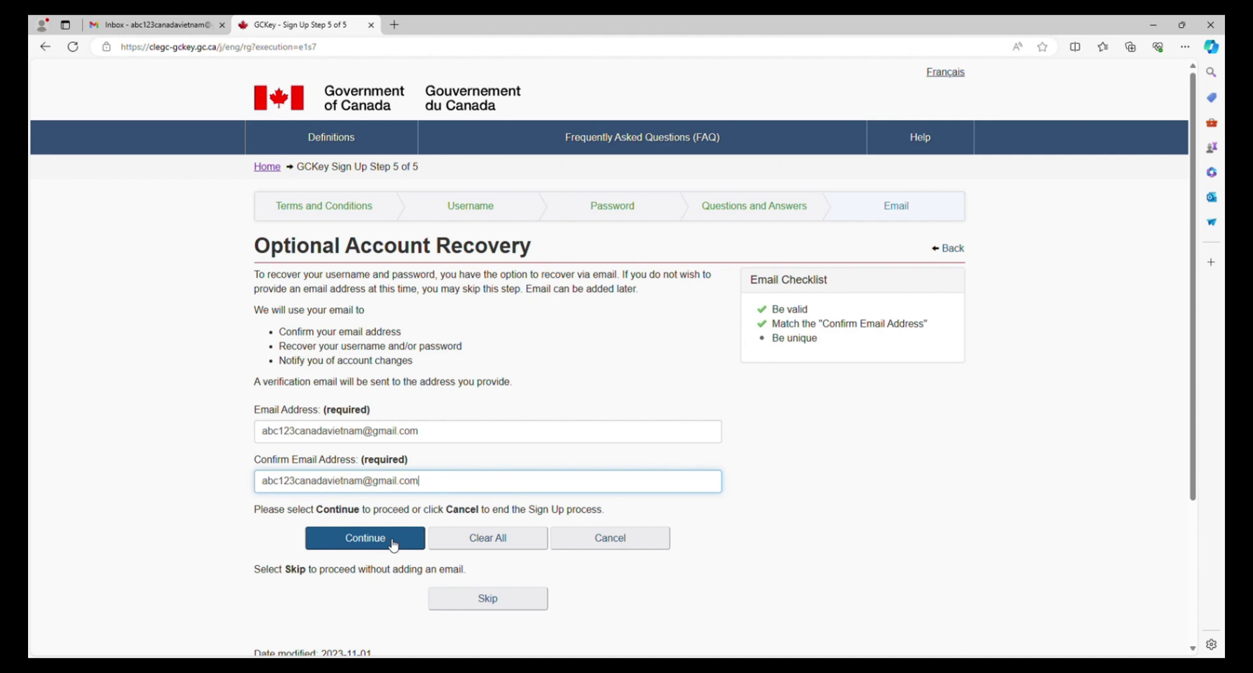
{"action": "left_click", "coordinate": [365, 538]}
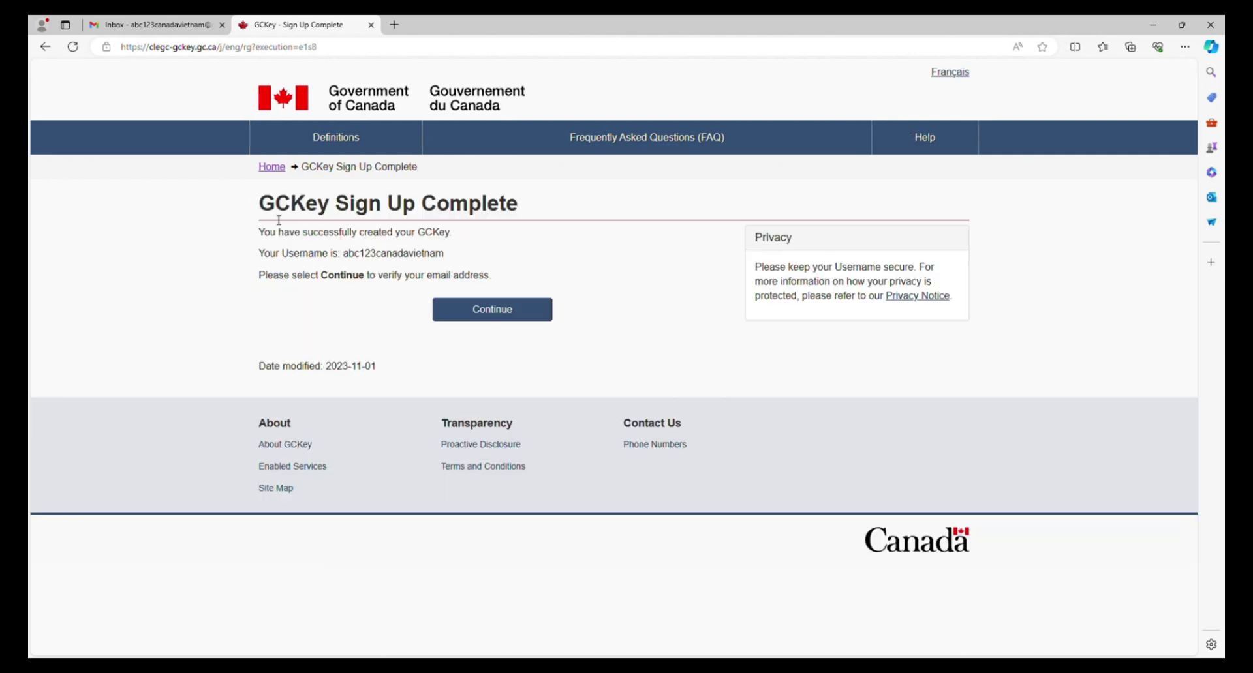
{"action": "left_click", "coordinate": [501, 317]}
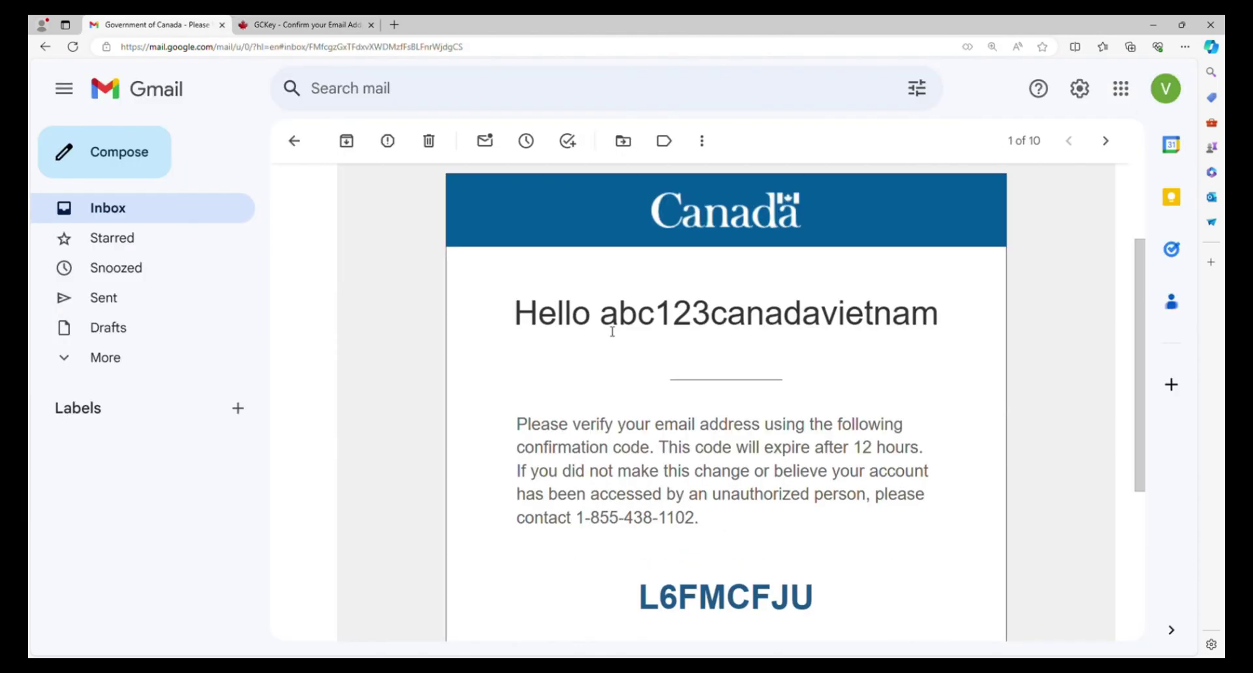
Confirm the email address by pasting the emailed confirmation code
{"action": "scroll", "coordinate": [612, 327], "scroll_direction": "down", "scroll_amount": 3}
{"action": "double_click", "coordinate": [725, 381]}
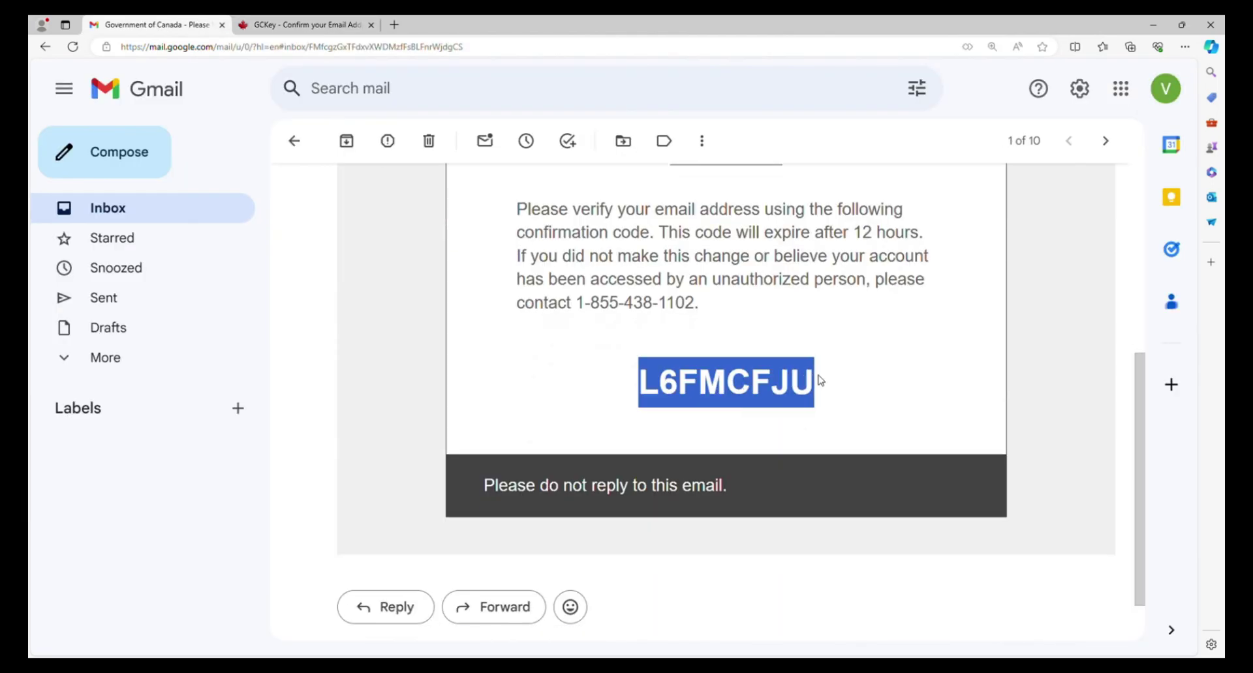
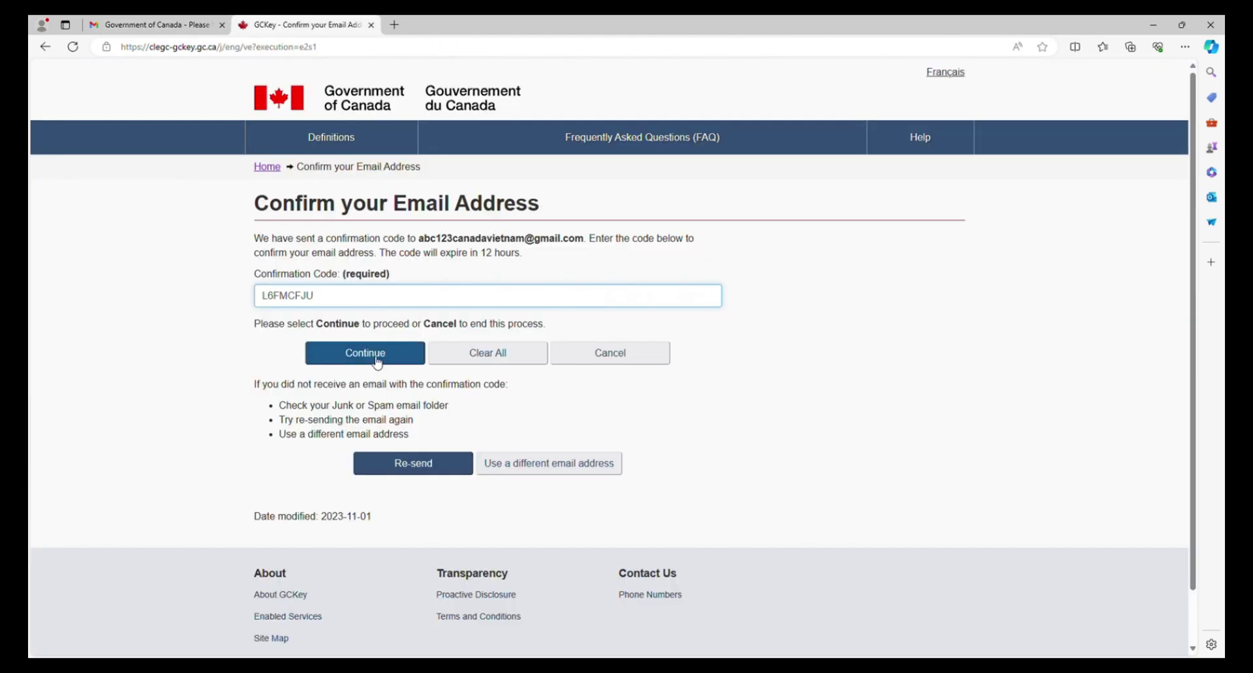
{"action": "left_click", "coordinate": [377, 361]}
{"action": "left_click", "coordinate": [492, 283]}
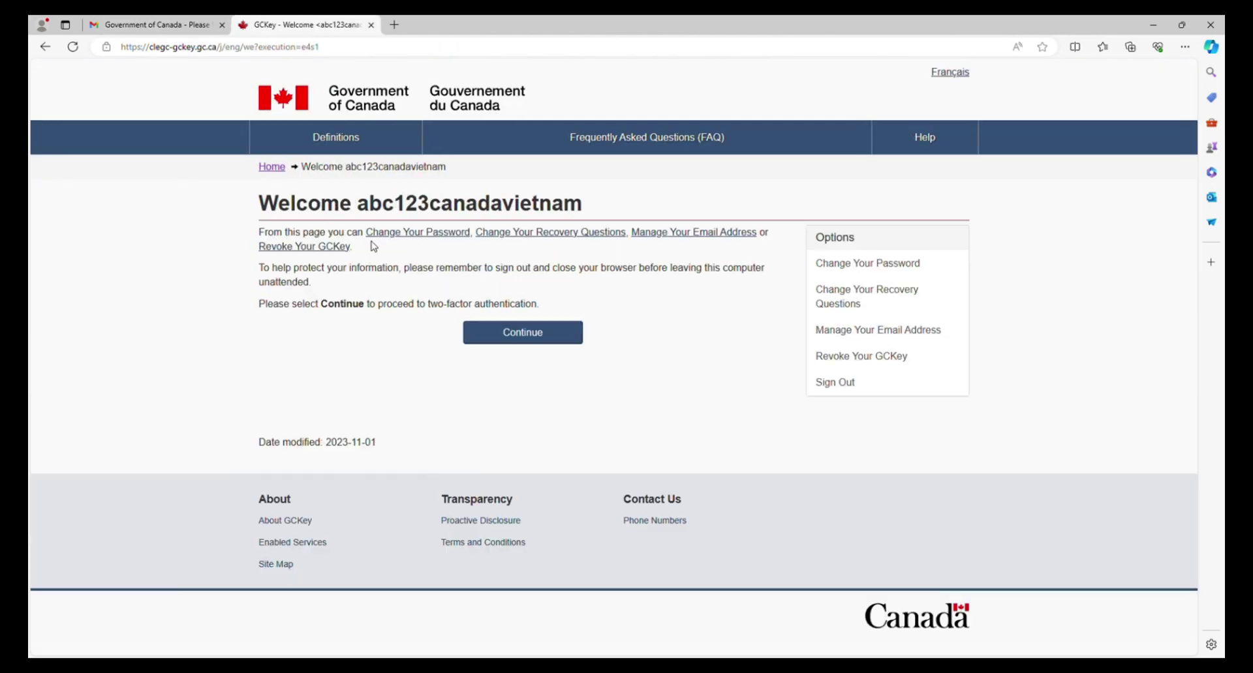
Set up email two-factor authentication, confirm recovery codes are stored, and open the IRCC account creation form
{"action": "left_click", "coordinate": [523, 333]}
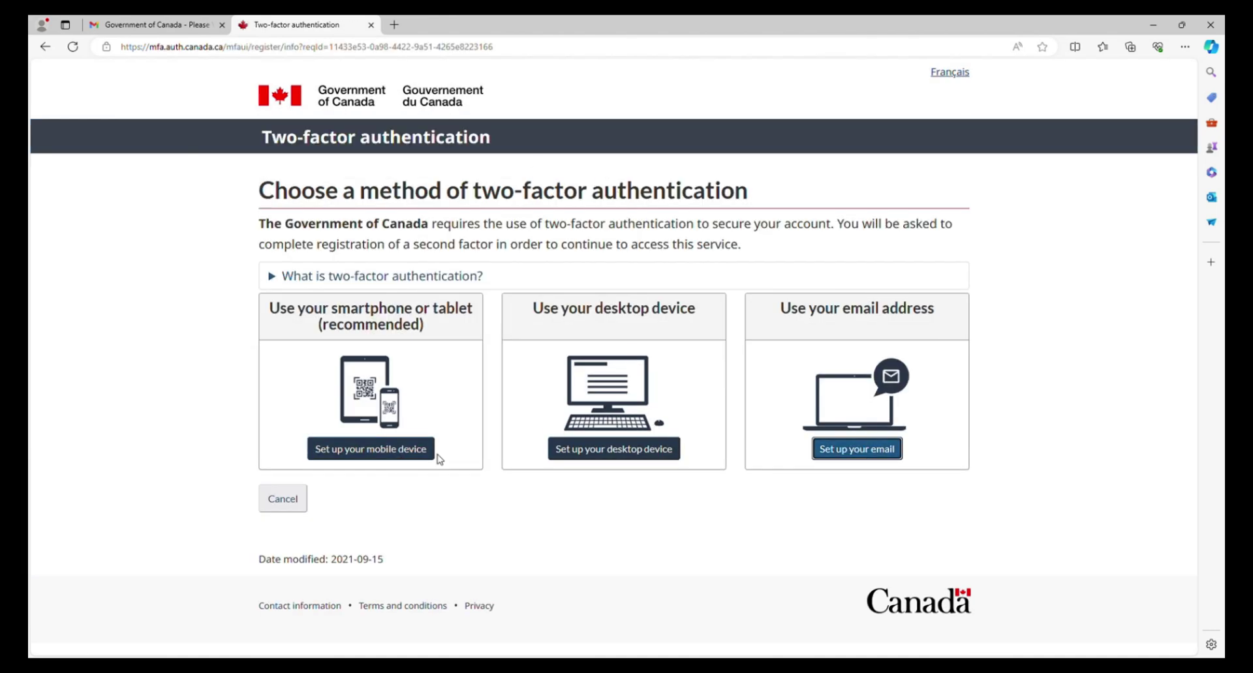
{"action": "left_click", "coordinate": [854, 456]}
{"action": "left_click", "coordinate": [291, 468]}
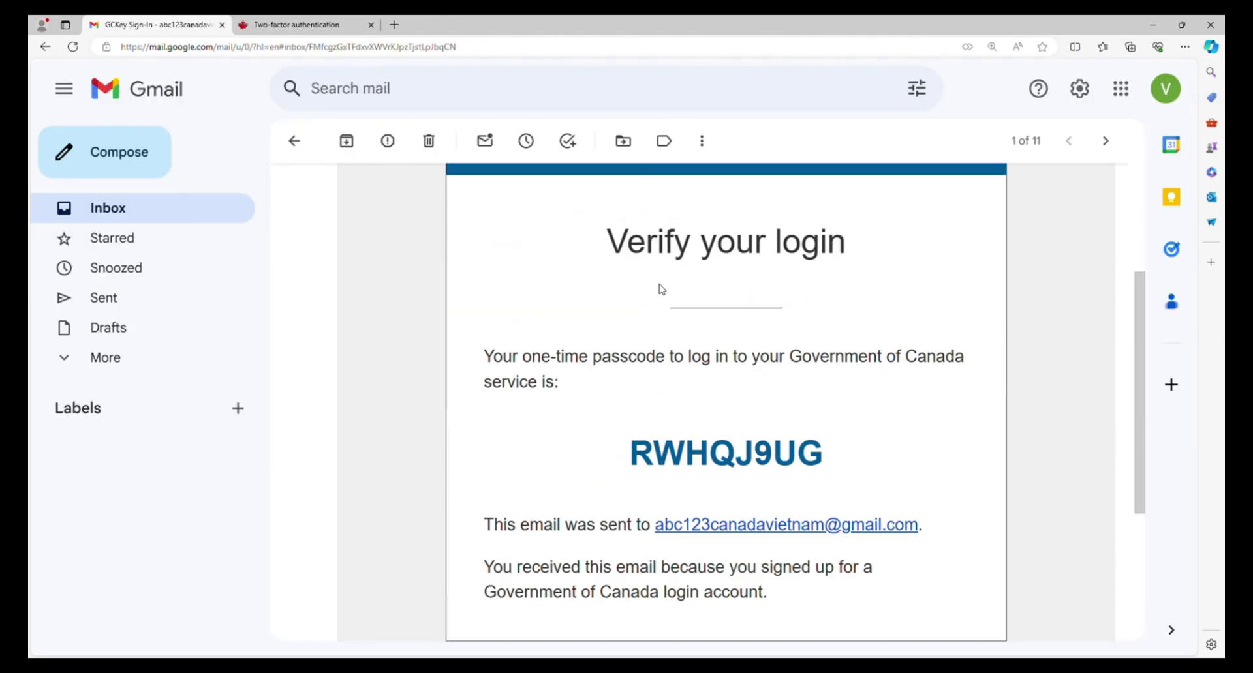
{"action": "left_click_drag", "start_coordinate": [628, 452], "coordinate": [823, 452]}
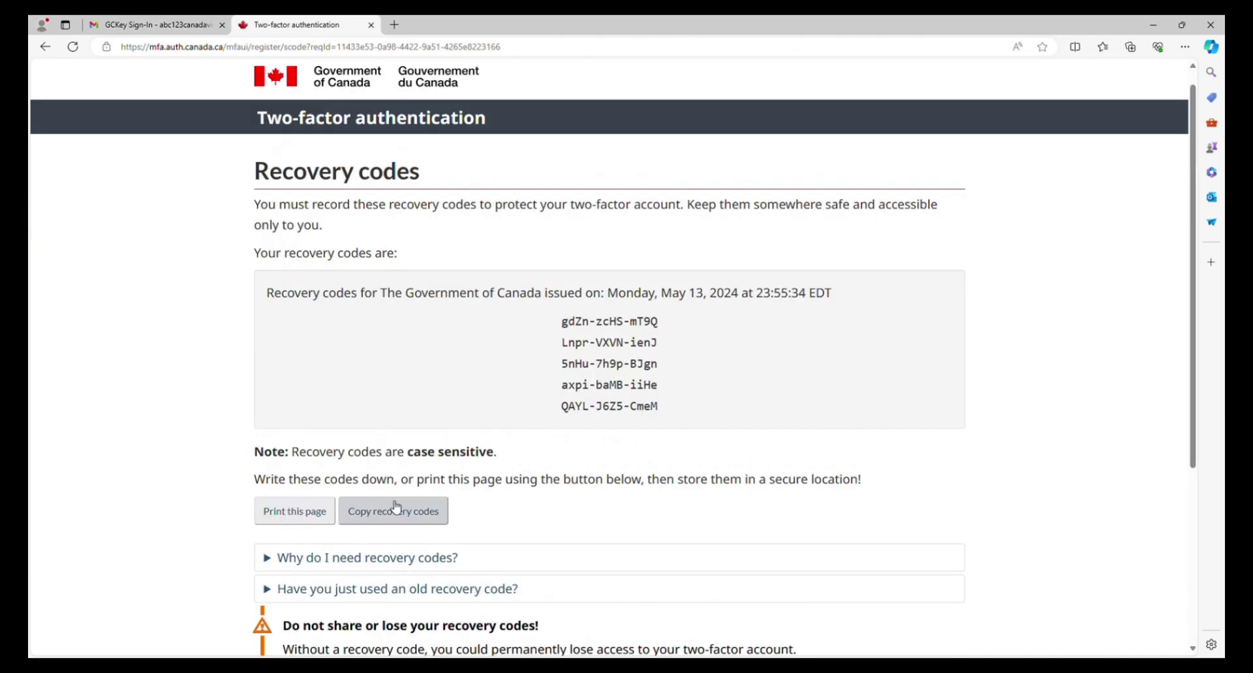
{"action": "scroll", "coordinate": [558, 377], "scroll_direction": "down", "scroll_amount": 1}
{"action": "scroll", "coordinate": [542, 374], "scroll_direction": "down", "scroll_amount": 3}
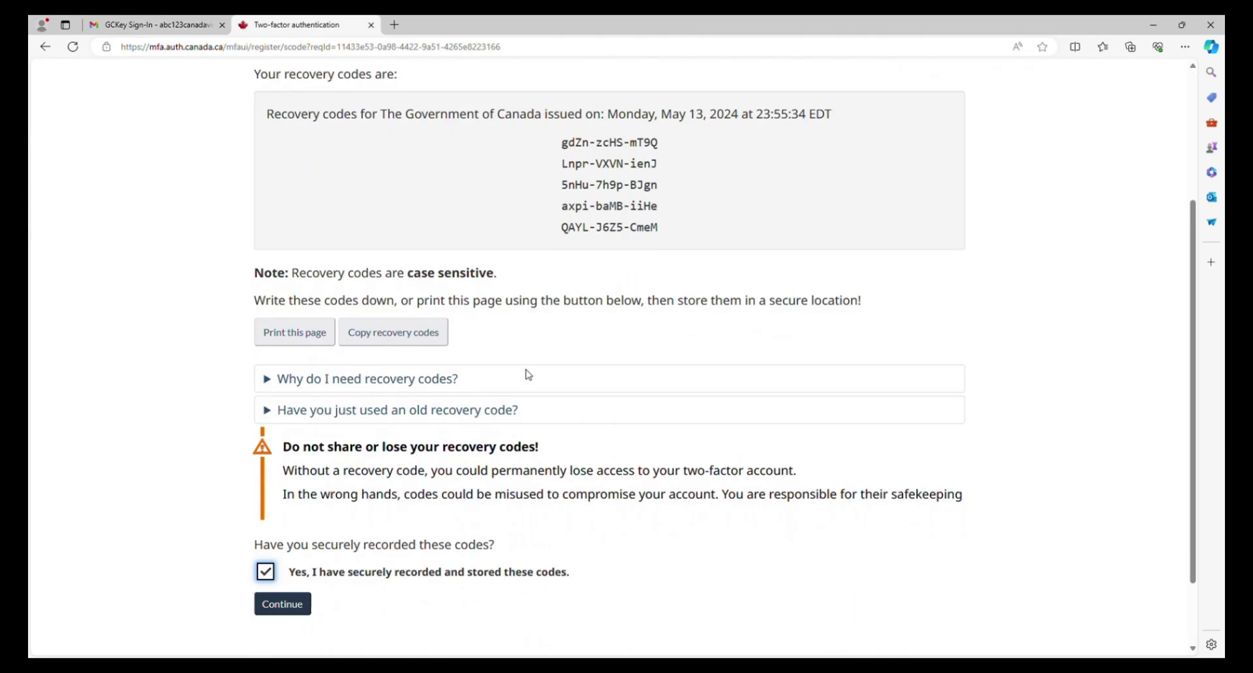
{"action": "left_click", "coordinate": [265, 521]}
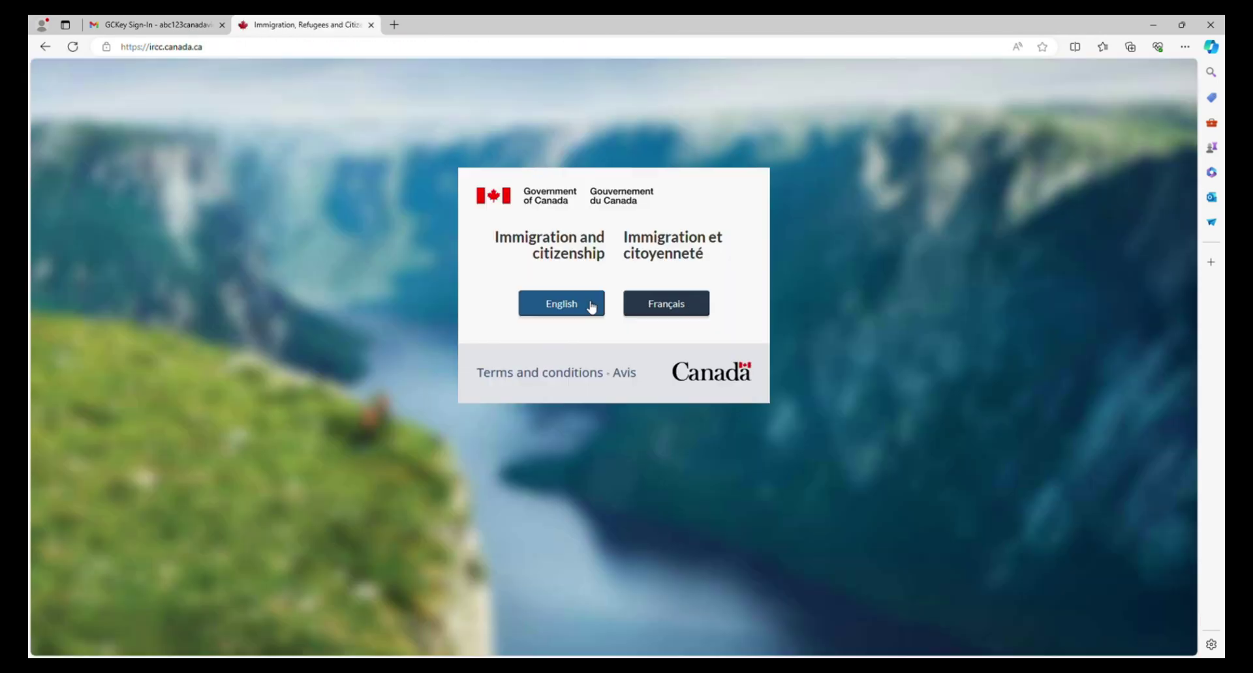
{"action": "left_click", "coordinate": [592, 307]}
{"action": "left_click", "coordinate": [443, 458]}
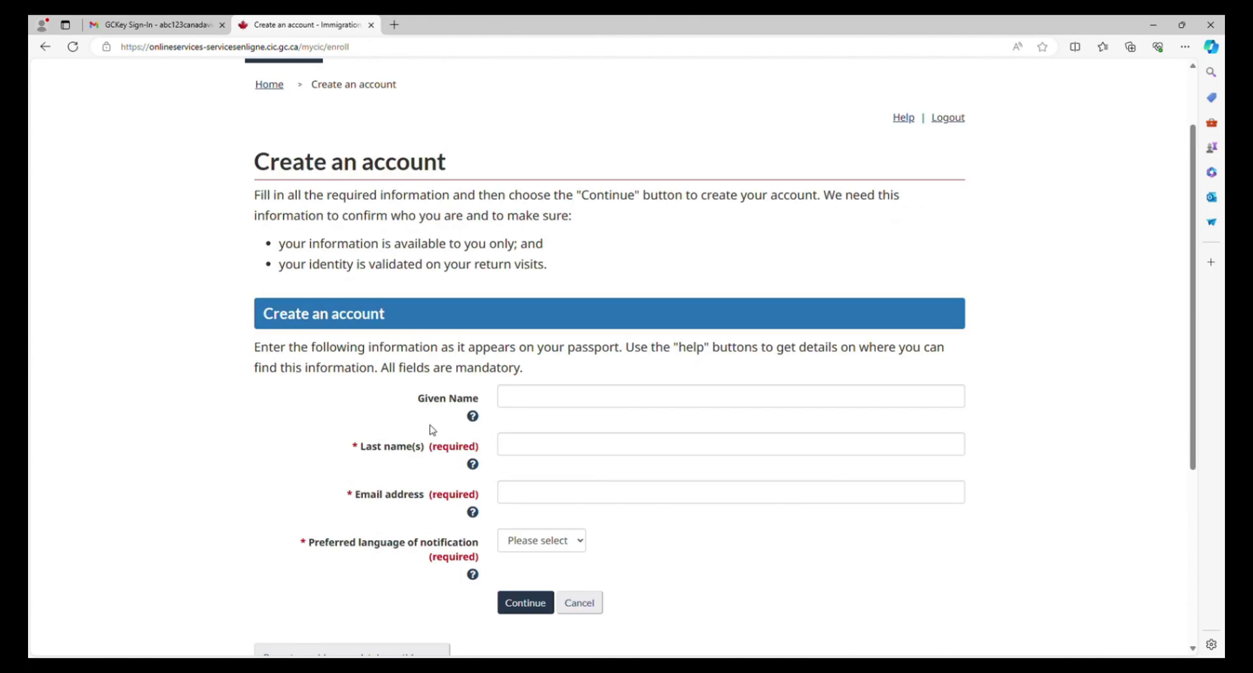
Enter the applicant's given name, last name and email address, choose English, and submit
{"action": "left_click_drag", "start_coordinate": [475, 349], "coordinate": [601, 350]}
{"action": "left_click", "coordinate": [519, 398]}
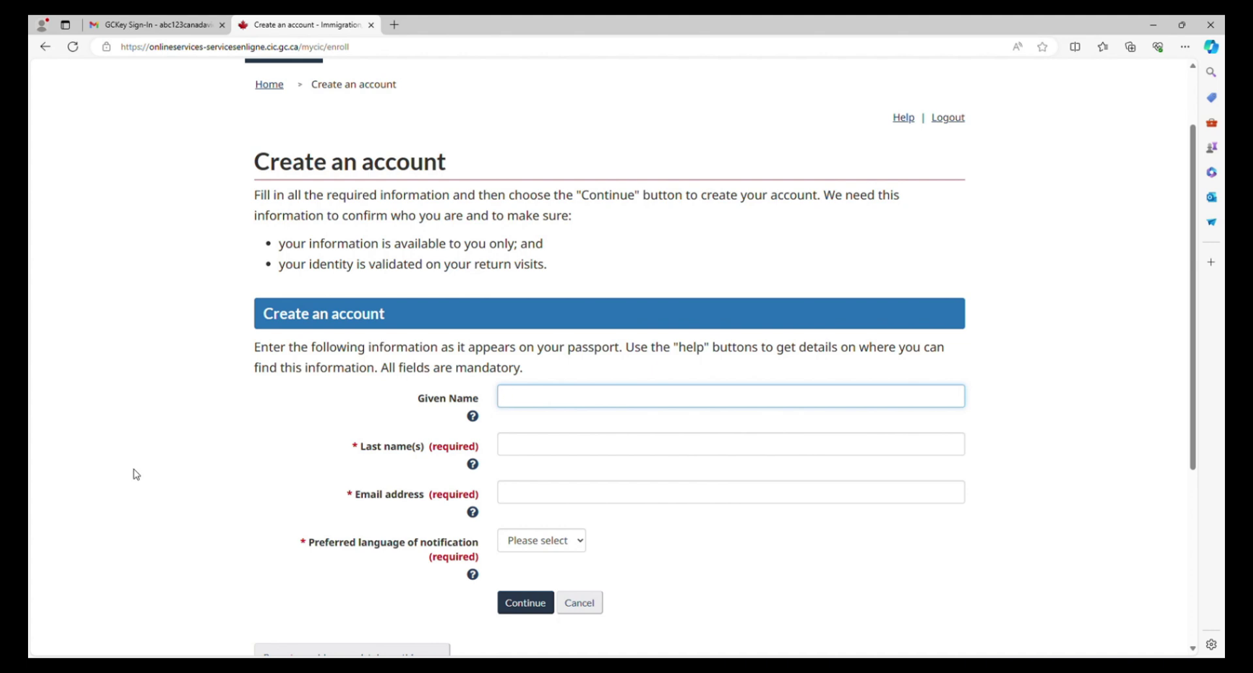
{"action": "type", "text": "JOHN"}
{"action": "key", "text": "Tab"}
{"action": "type", "text": "SMITH"}
{"action": "key", "text": "Tab"}
{"action": "left_click", "coordinate": [541, 540]}
{"action": "left_click", "coordinate": [517, 568]}
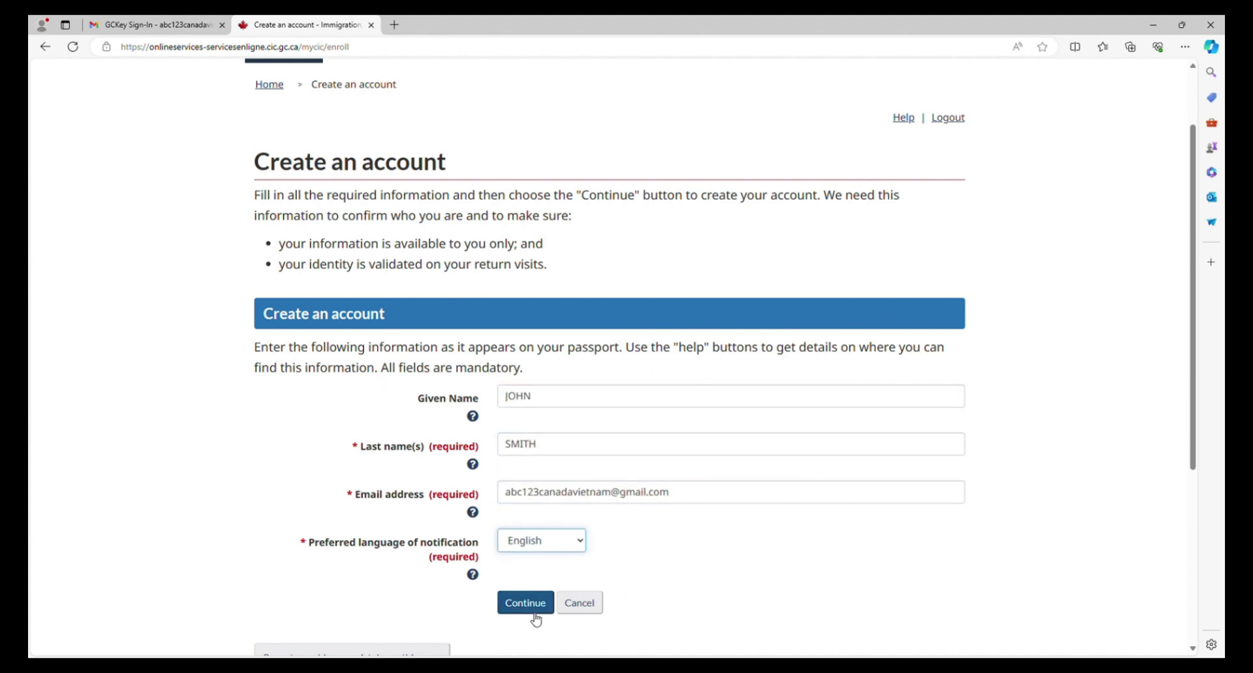
{"action": "left_click", "coordinate": [529, 603]}
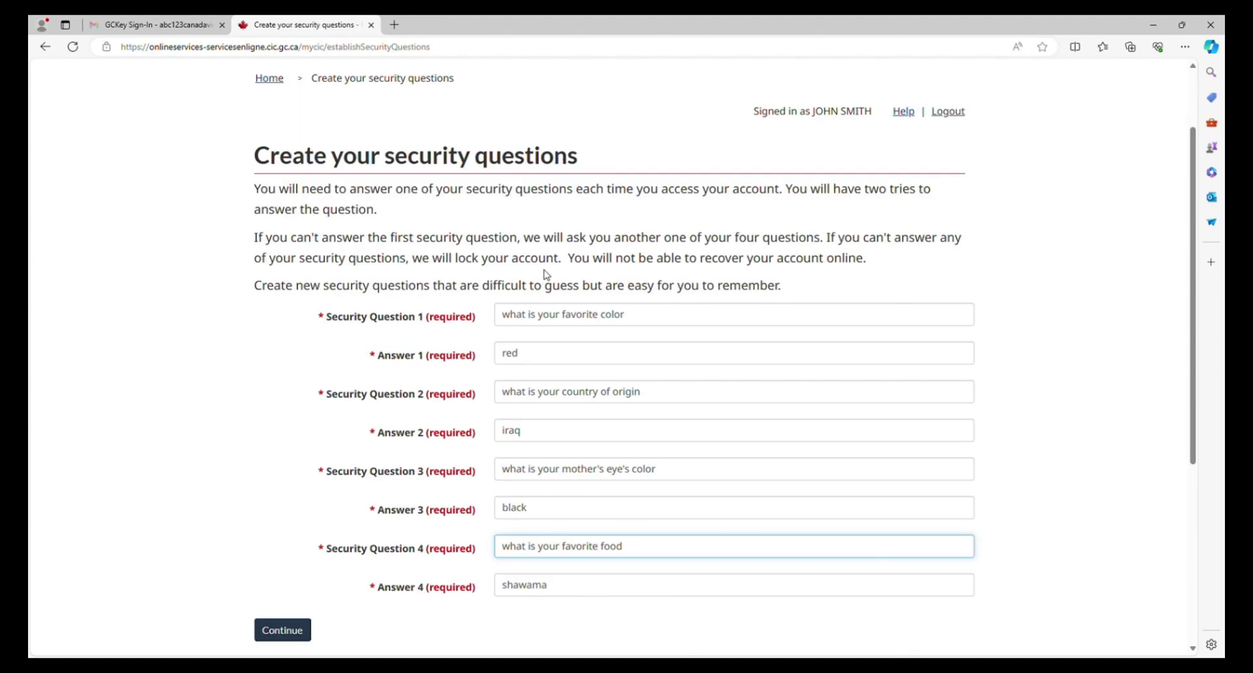
Submit the four security questions, then sign back in with GCKey after the error page
{"action": "key", "text": "Return"}
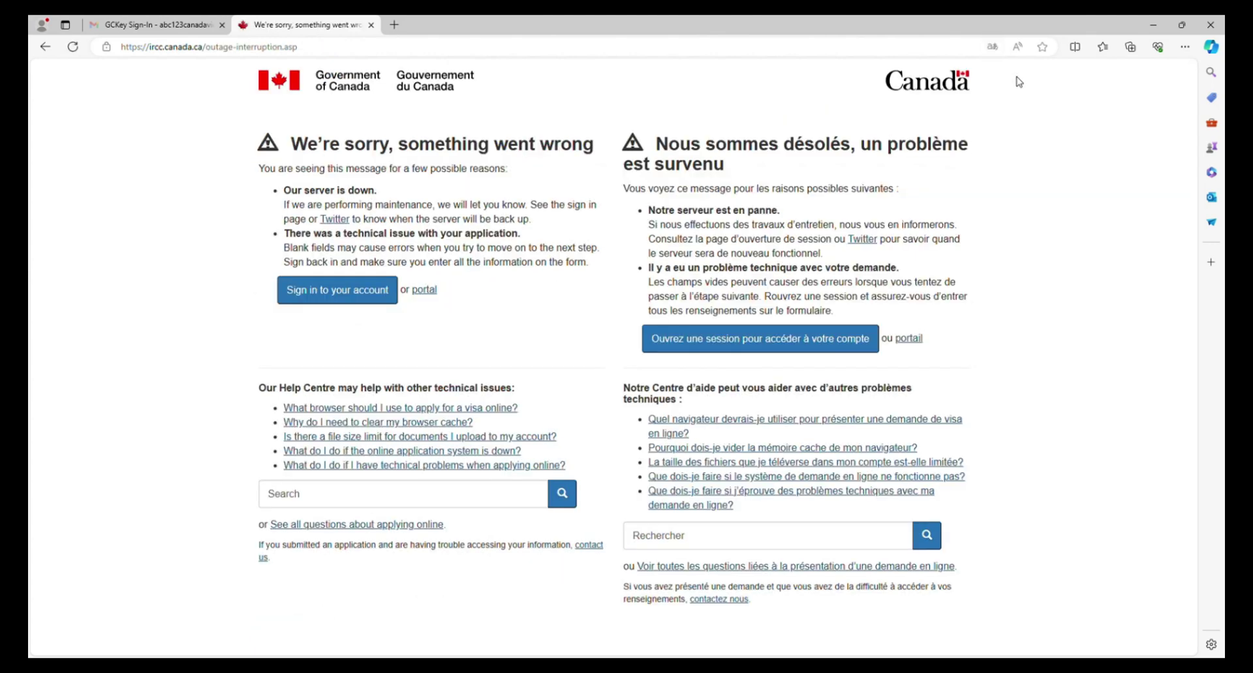
{"action": "left_click", "coordinate": [337, 290]}
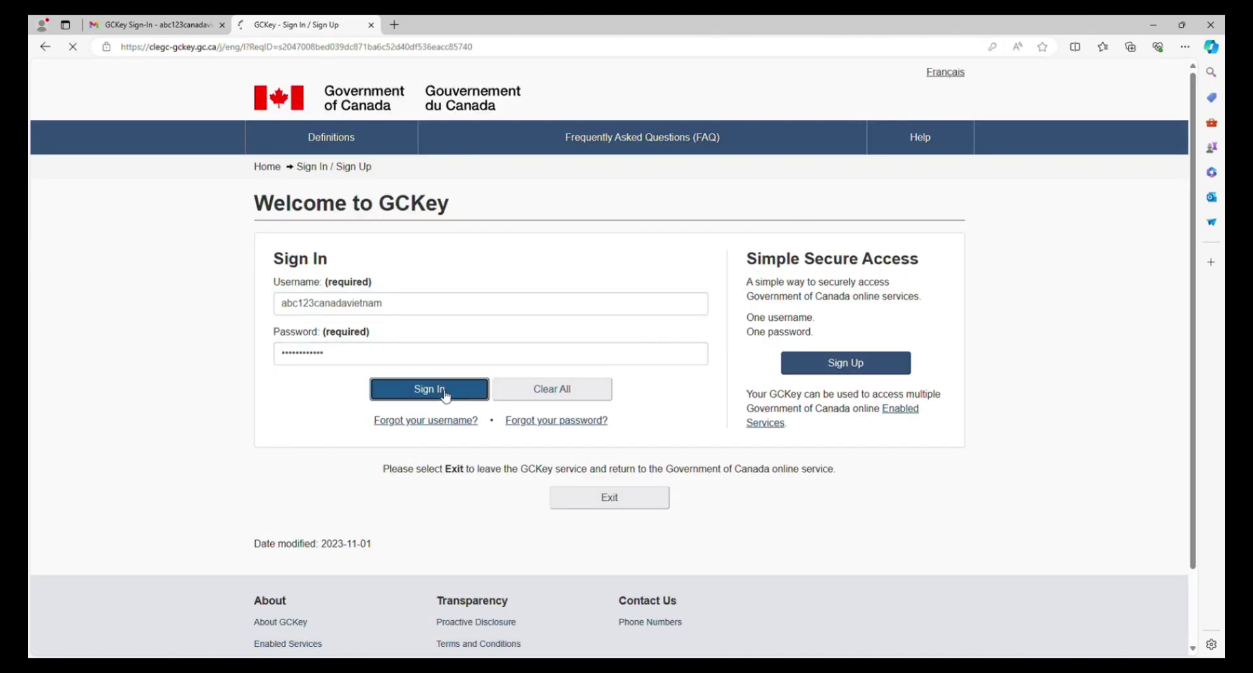
{"action": "left_click", "coordinate": [428, 390]}
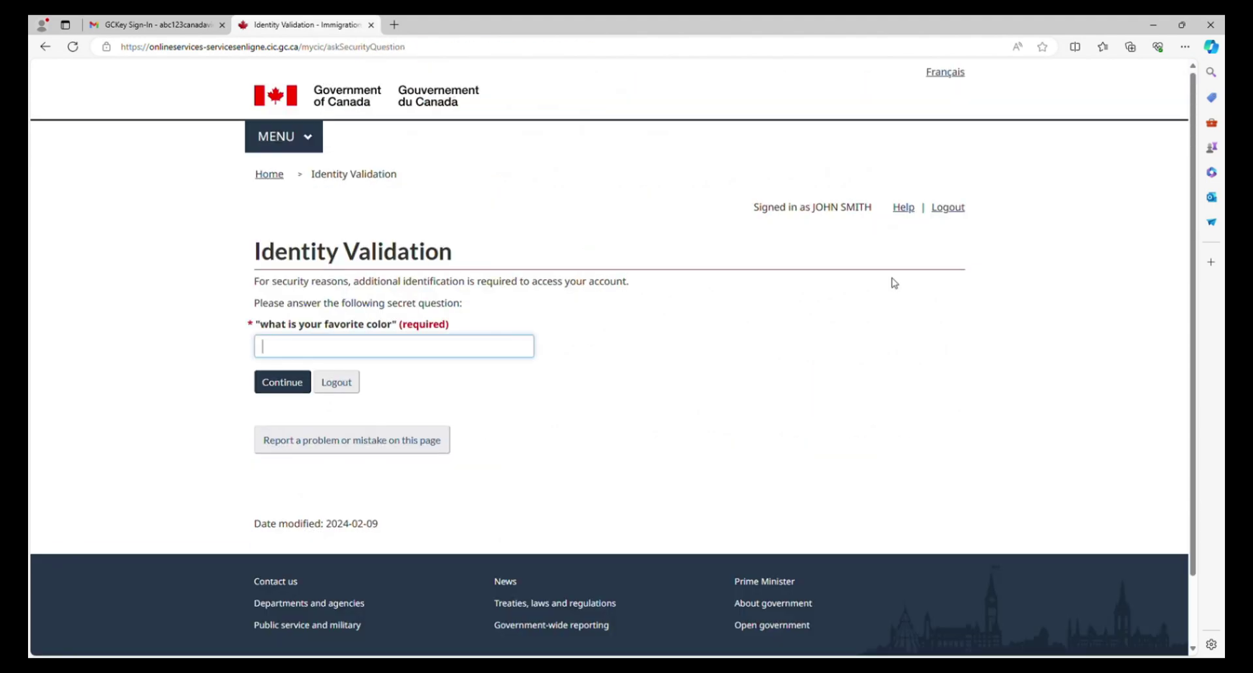
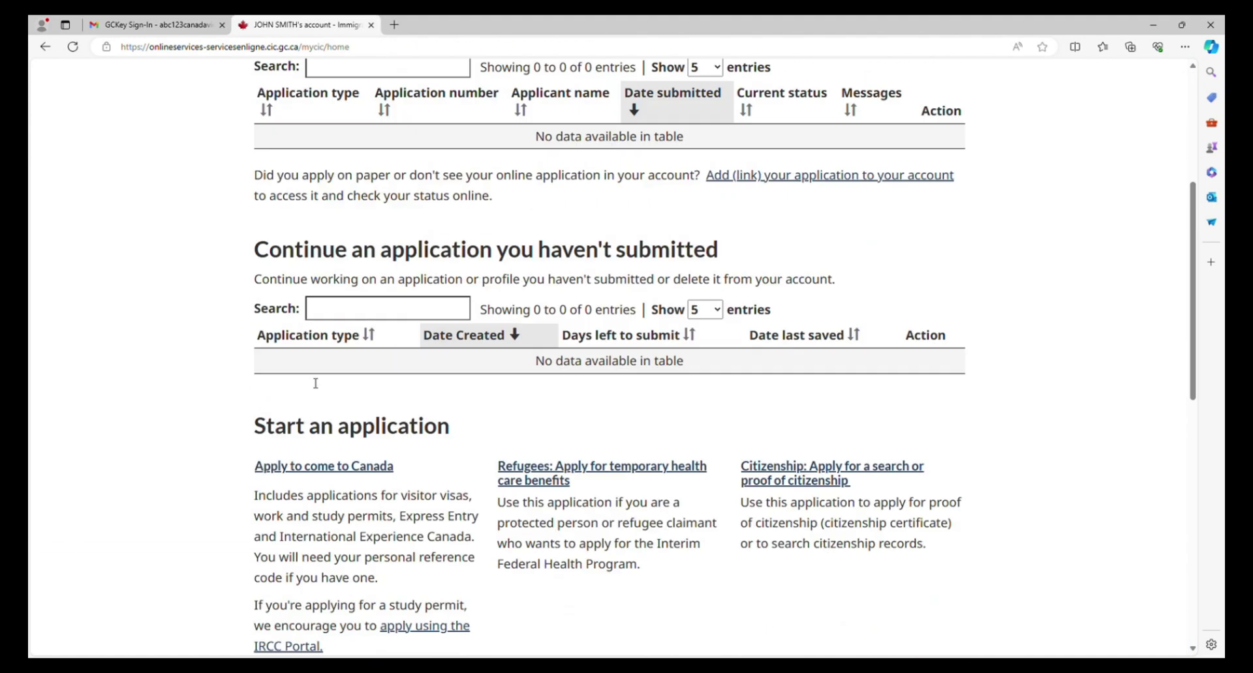
{"action": "scroll", "coordinate": [314, 381], "scroll_direction": "down", "scroll_amount": 1}
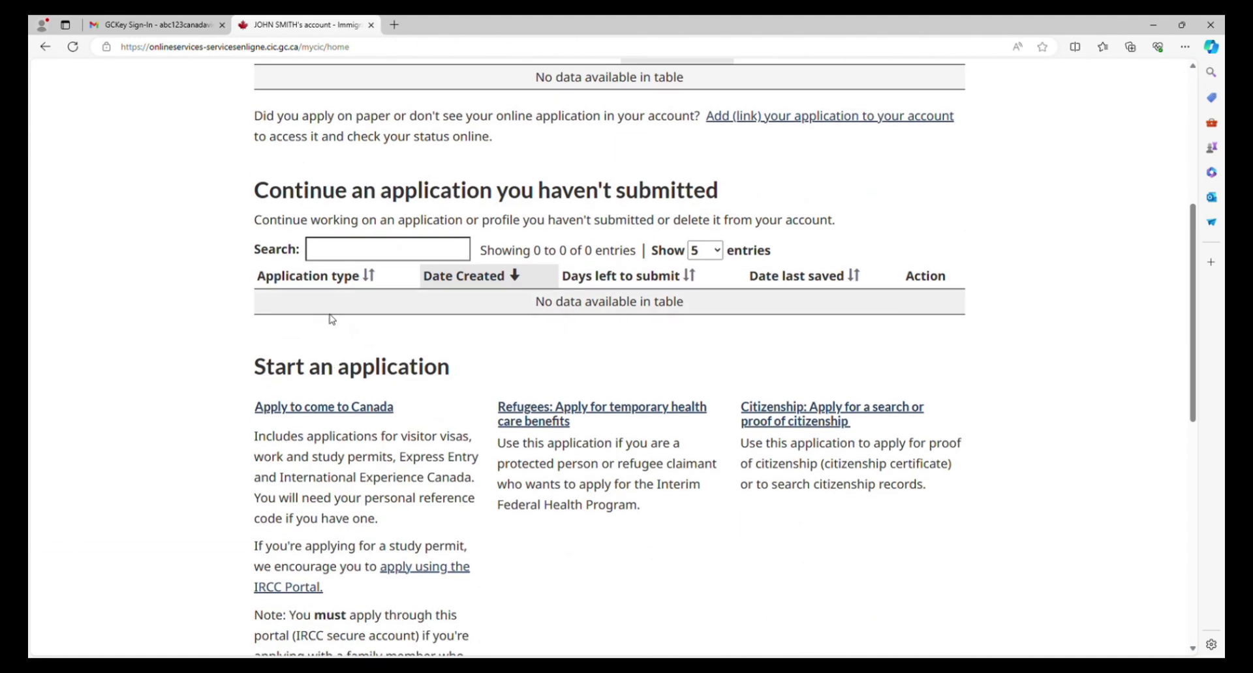
{"action": "scroll", "coordinate": [387, 303], "scroll_direction": "up", "scroll_amount": 5}
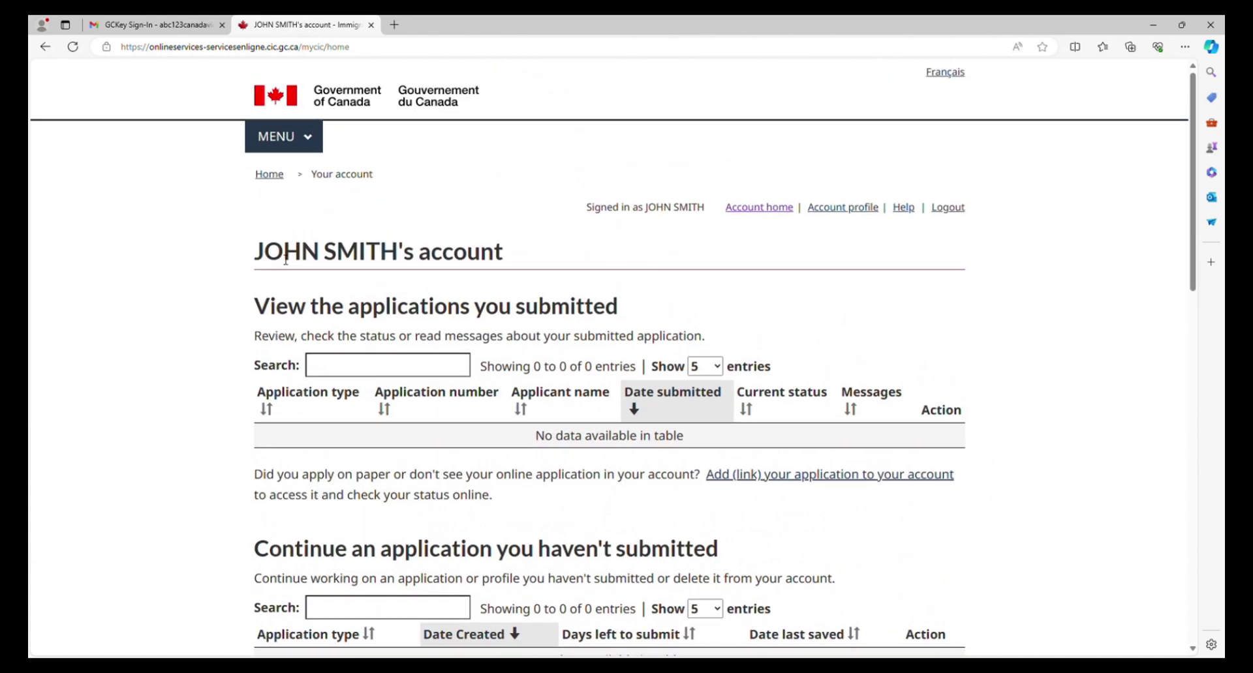
{"action": "scroll", "coordinate": [722, 372], "scroll_direction": "down", "scroll_amount": 3}
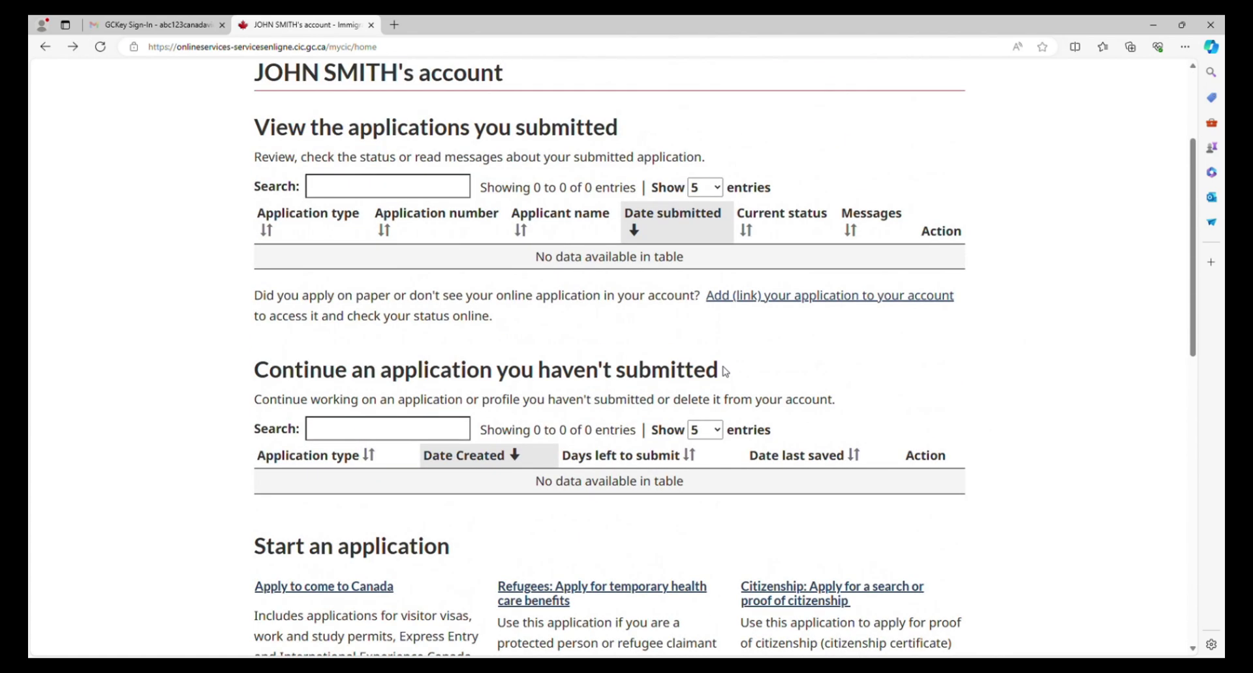
{"action": "scroll", "coordinate": [667, 344], "scroll_direction": "down", "scroll_amount": 4}
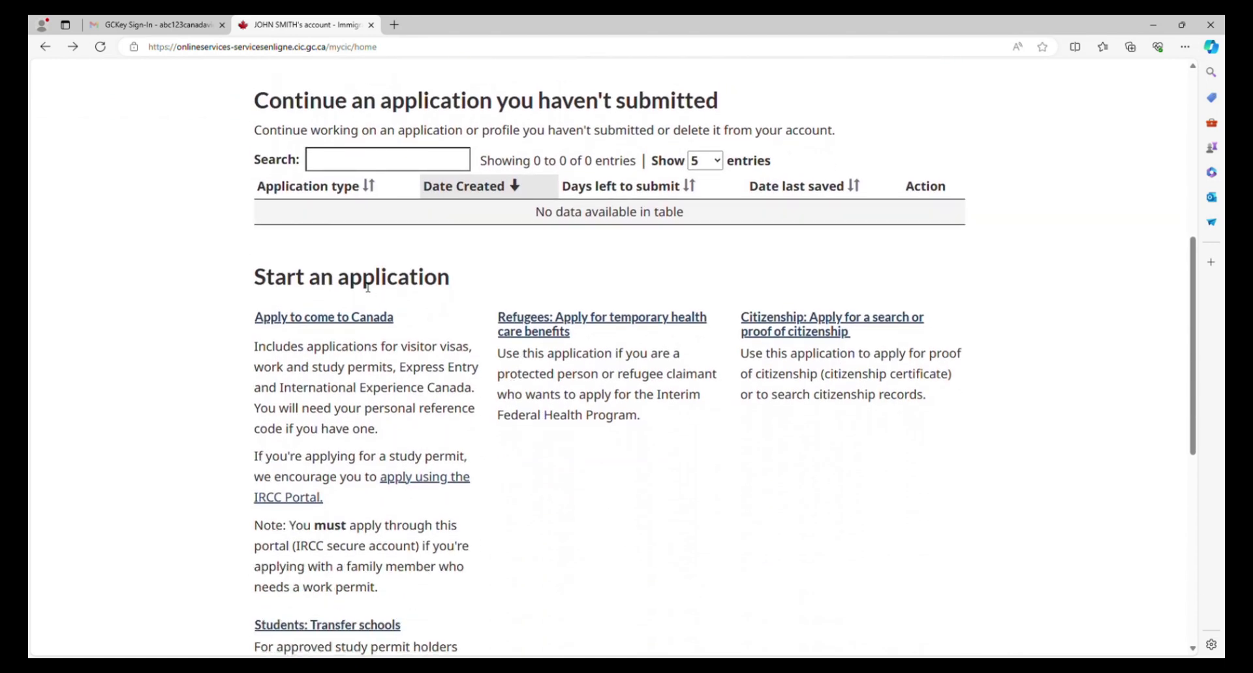
{"action": "scroll", "coordinate": [310, 319], "scroll_direction": "down", "scroll_amount": 1}
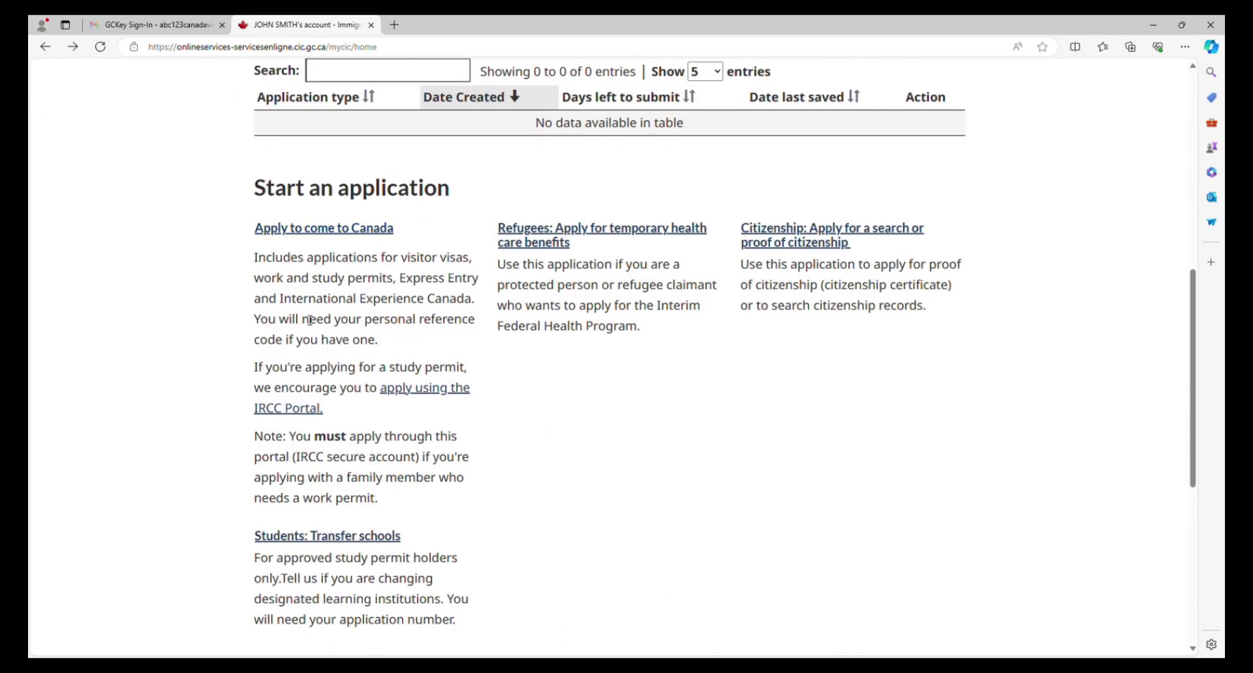
Start an application to come to Canada and begin the visitor visa, study and/or work permit eligibility questions
{"action": "left_click", "coordinate": [316, 229]}
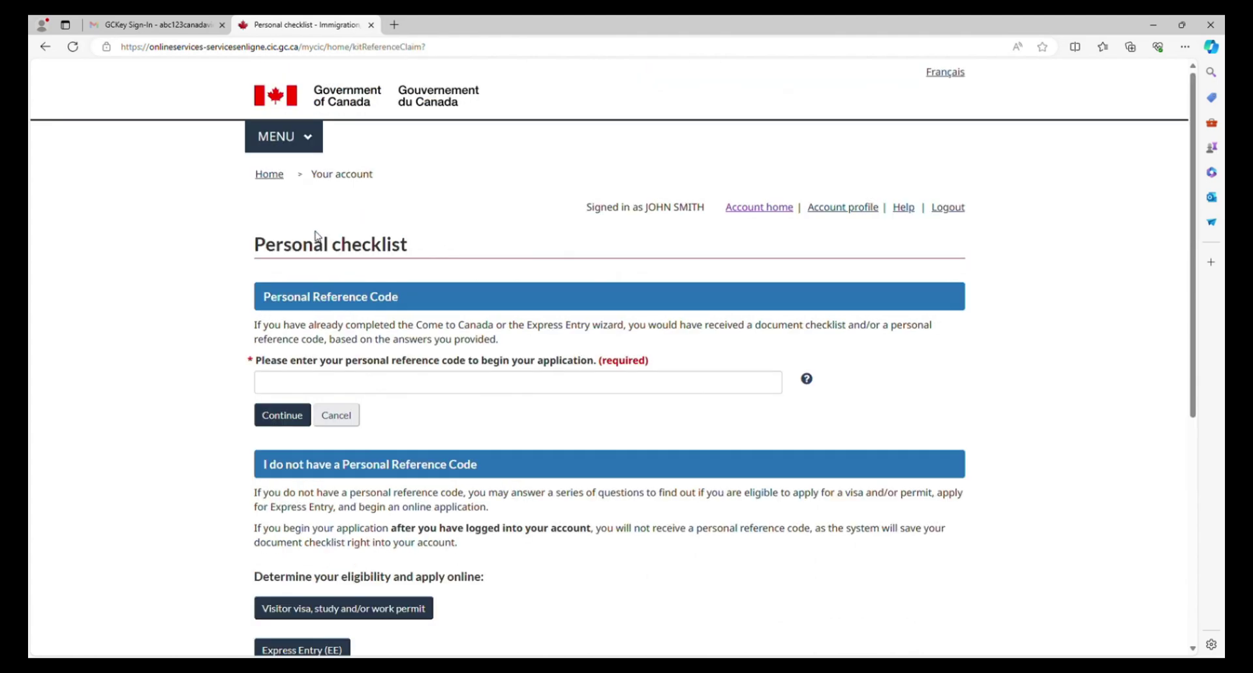
{"action": "scroll", "coordinate": [317, 235], "scroll_direction": "down", "scroll_amount": 1}
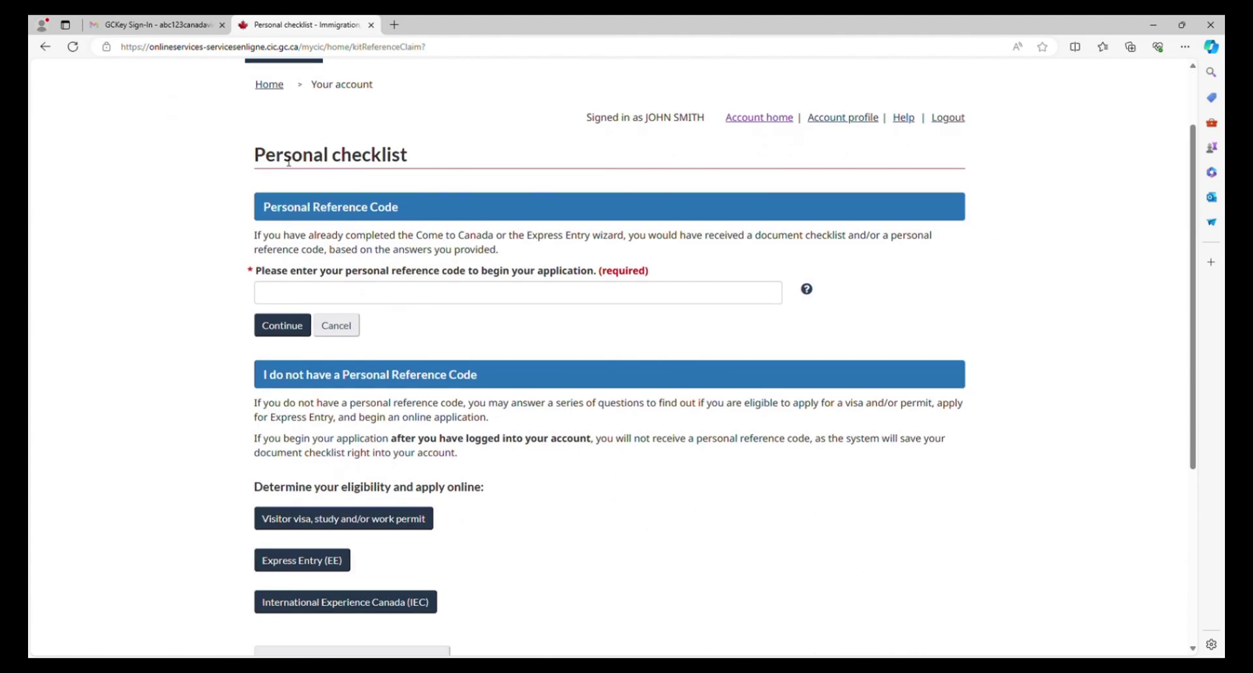
{"action": "scroll", "coordinate": [391, 421], "scroll_direction": "down", "scroll_amount": 1}
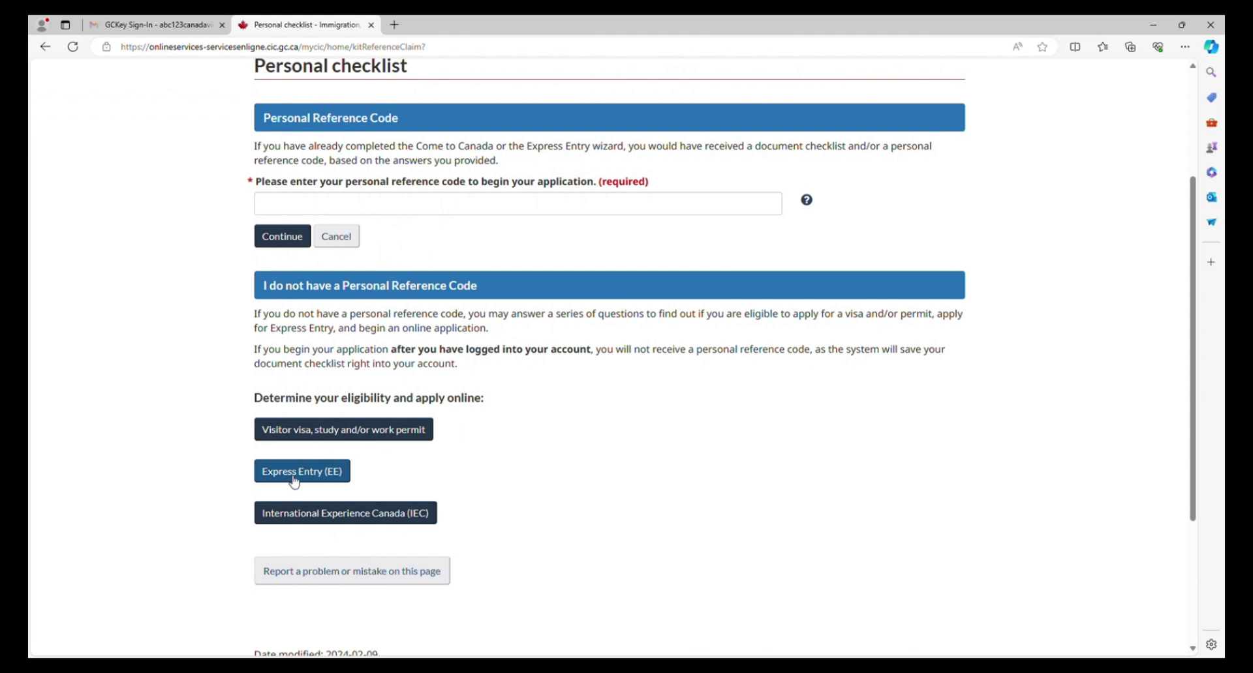
{"action": "scroll", "coordinate": [457, 436], "scroll_direction": "up", "scroll_amount": 3}
{"action": "scroll", "coordinate": [477, 439], "scroll_direction": "down", "scroll_amount": 3}
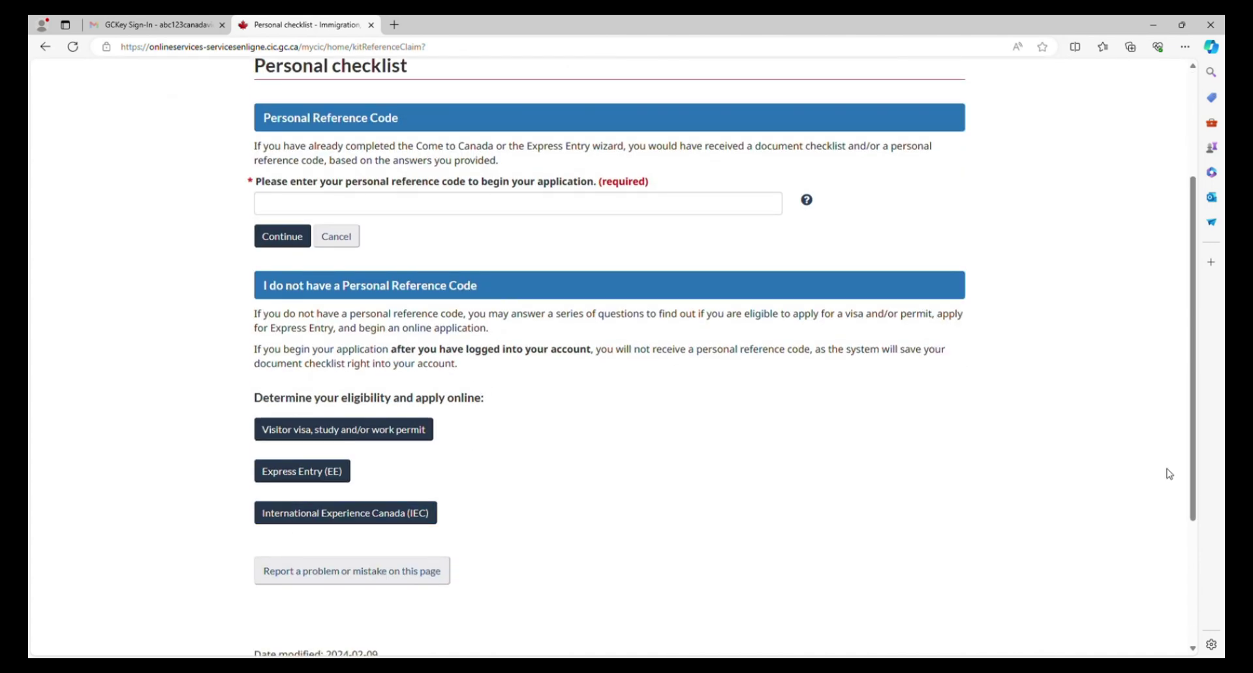
{"action": "scroll", "coordinate": [280, 400], "scroll_direction": "down", "scroll_amount": 2}
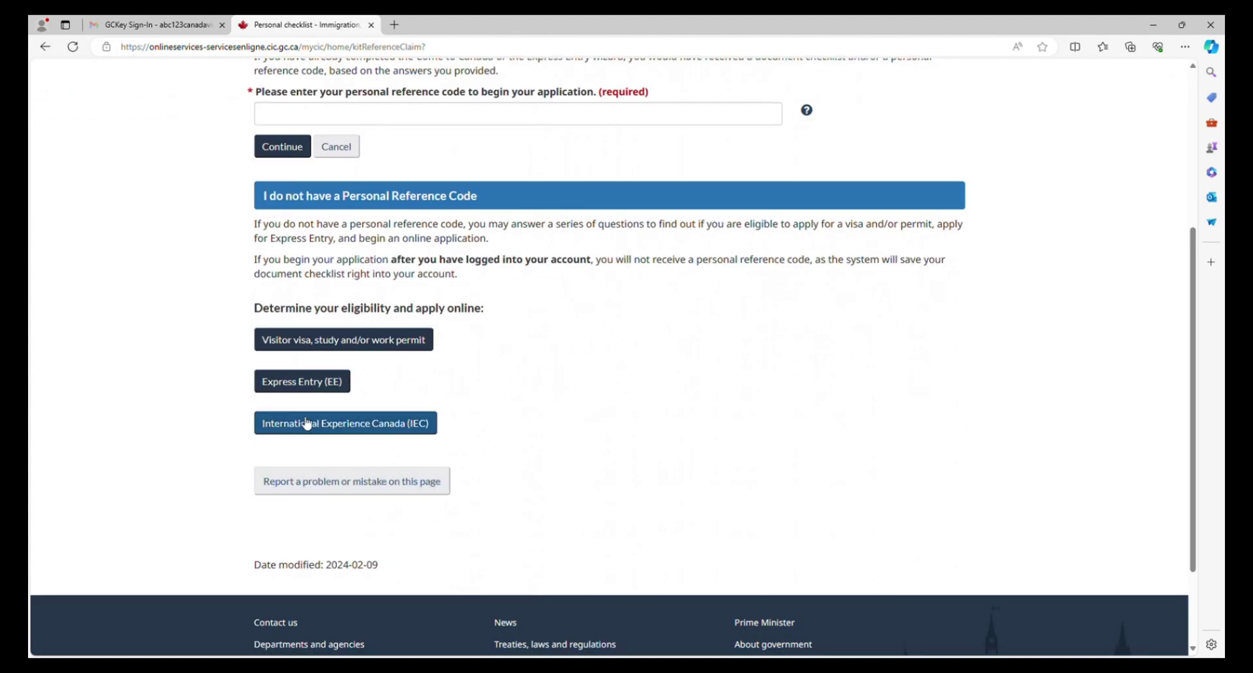
{"action": "left_click", "coordinate": [305, 350]}
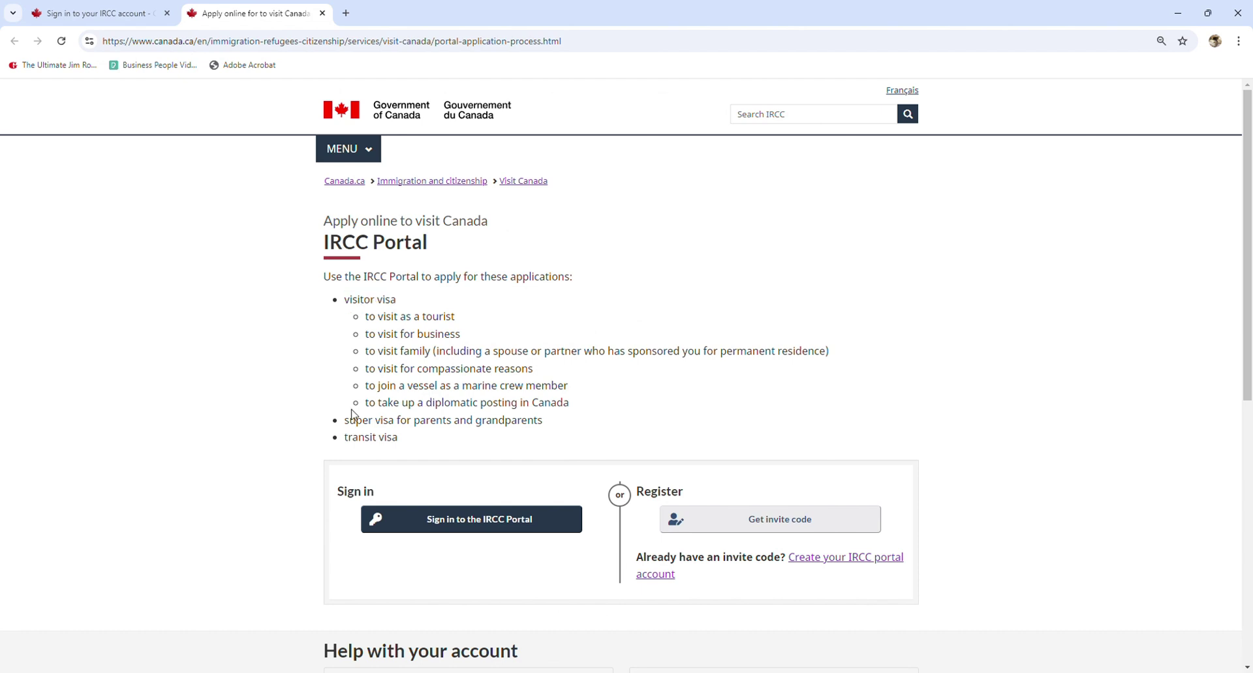
{"action": "left_click_drag", "start_coordinate": [351, 414], "coordinate": [566, 428]}
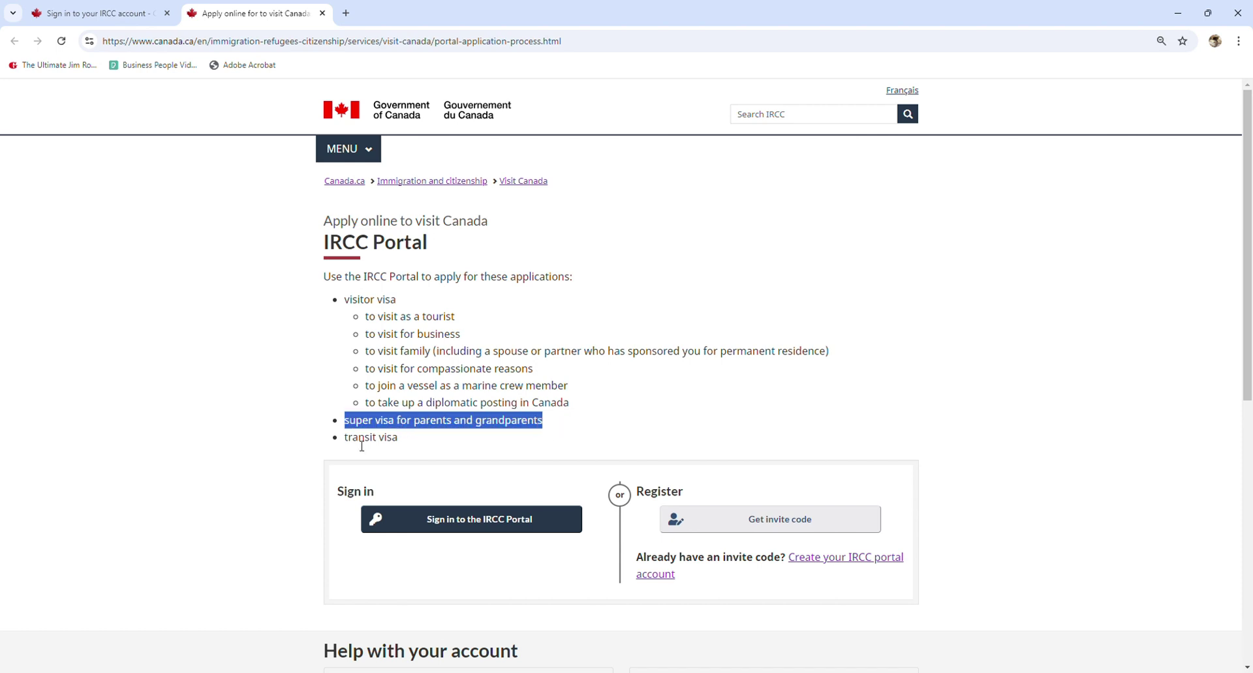
{"action": "left_click_drag", "start_coordinate": [348, 442], "coordinate": [411, 440]}
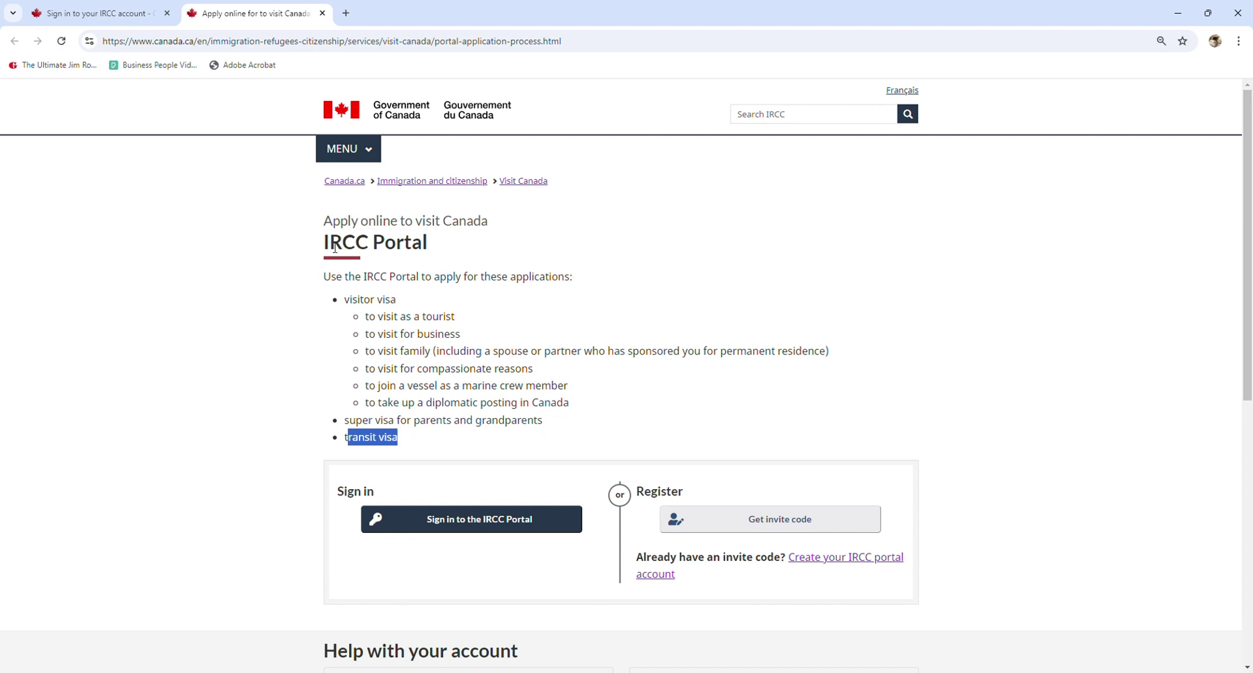
{"action": "left_click_drag", "start_coordinate": [337, 305], "coordinate": [411, 447]}
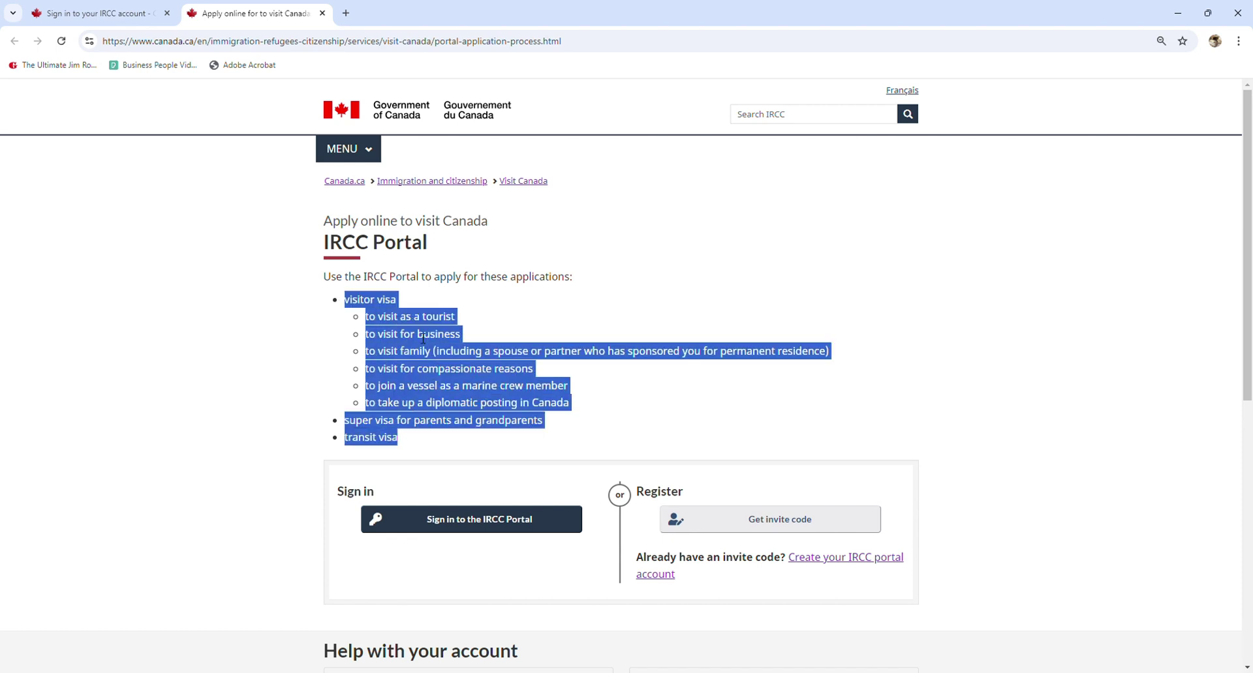
{"action": "left_click", "coordinate": [451, 287]}
{"action": "scroll", "coordinate": [470, 467], "scroll_direction": "down", "scroll_amount": 1}
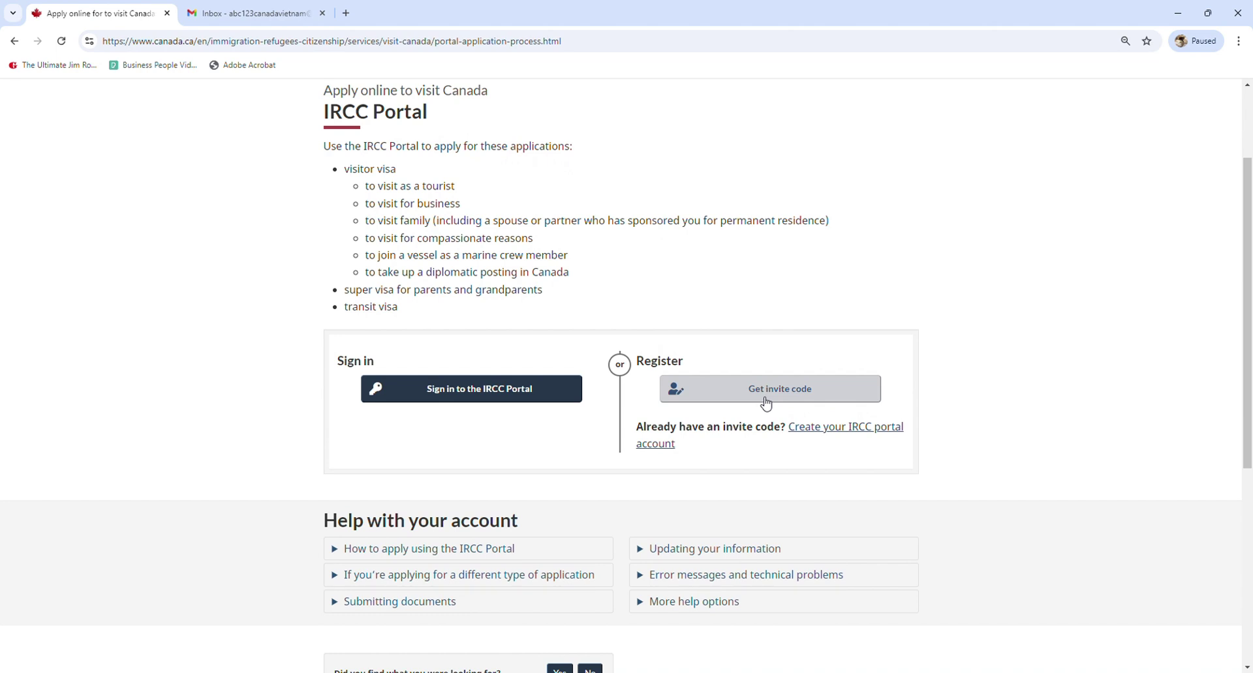
Request a portal invitation code, entering and confirming the account e-mail address
{"action": "left_click", "coordinate": [766, 403]}
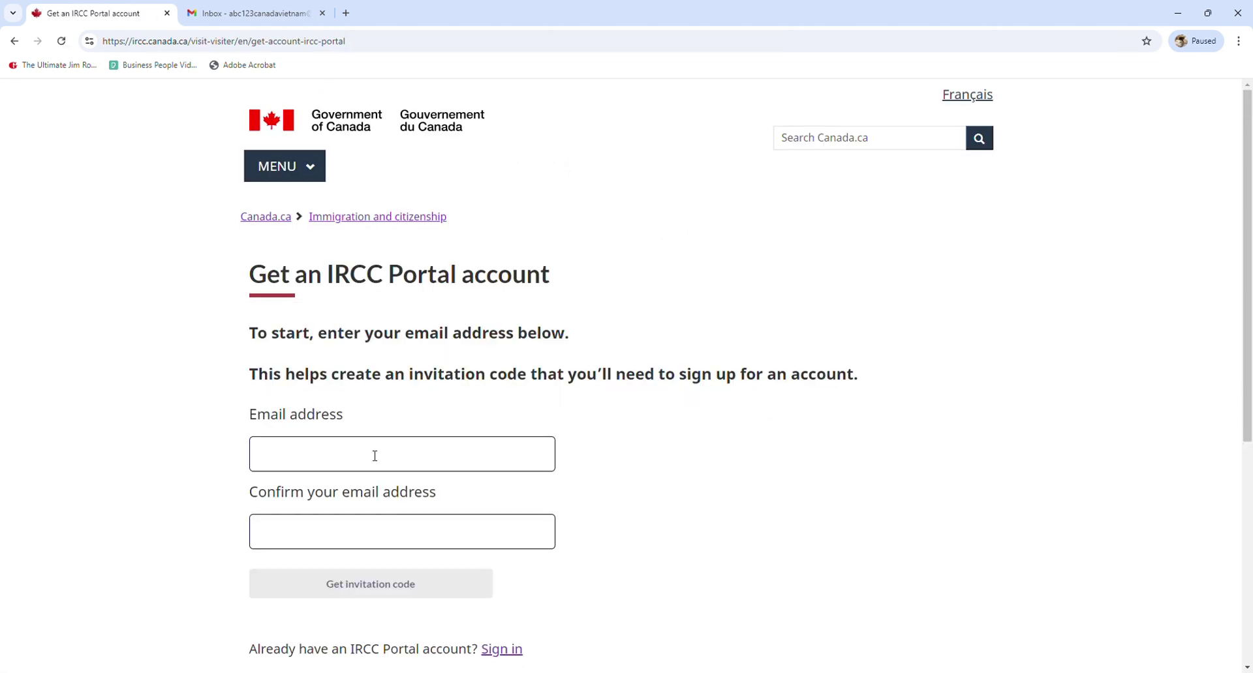
{"action": "left_click", "coordinate": [336, 467]}
{"action": "key", "text": "ctrl+v"}
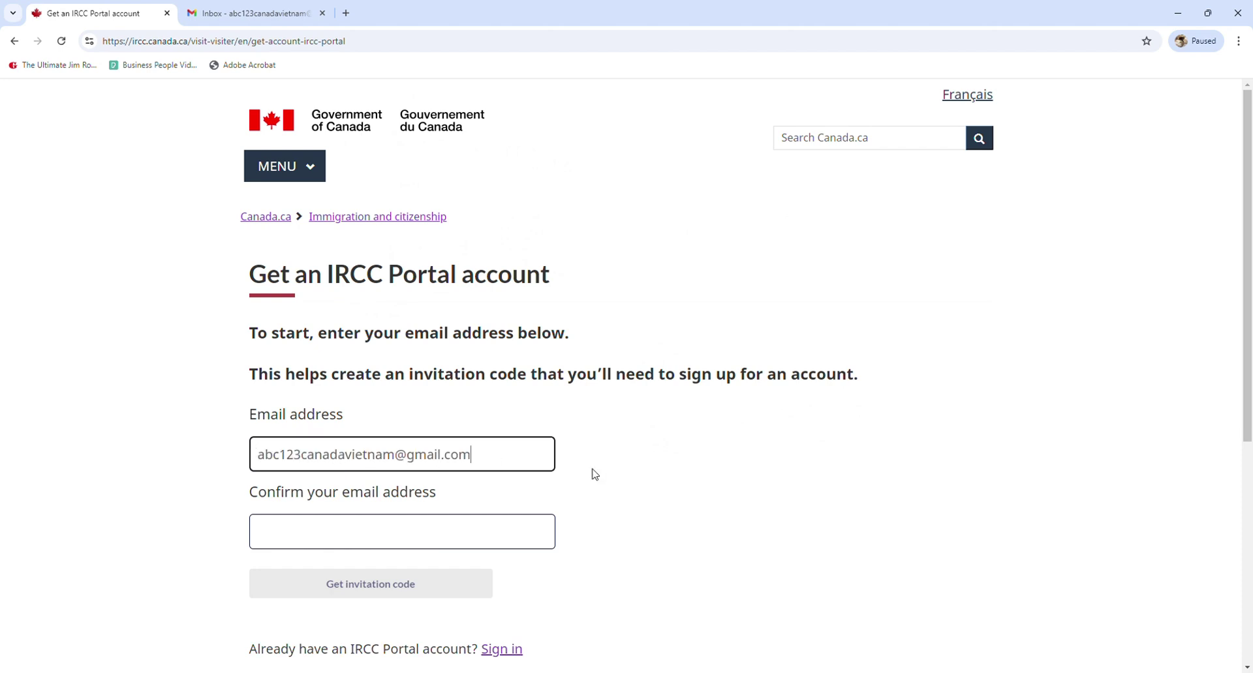
{"action": "left_click", "coordinate": [322, 540]}
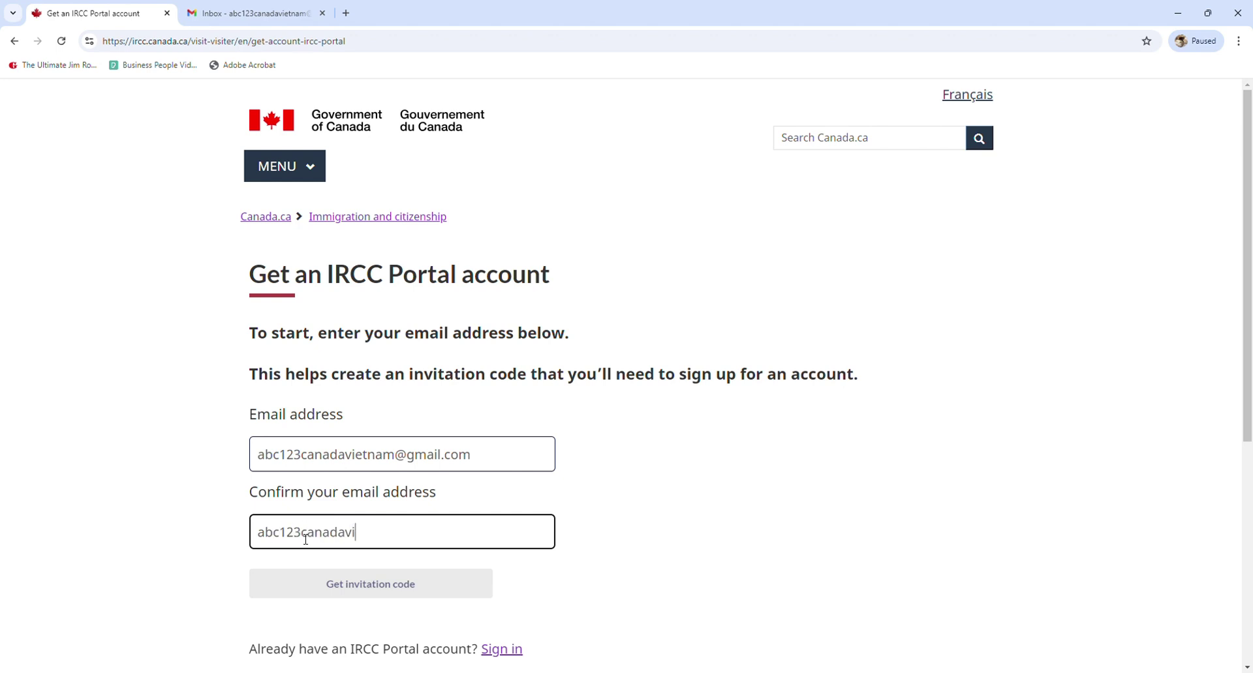
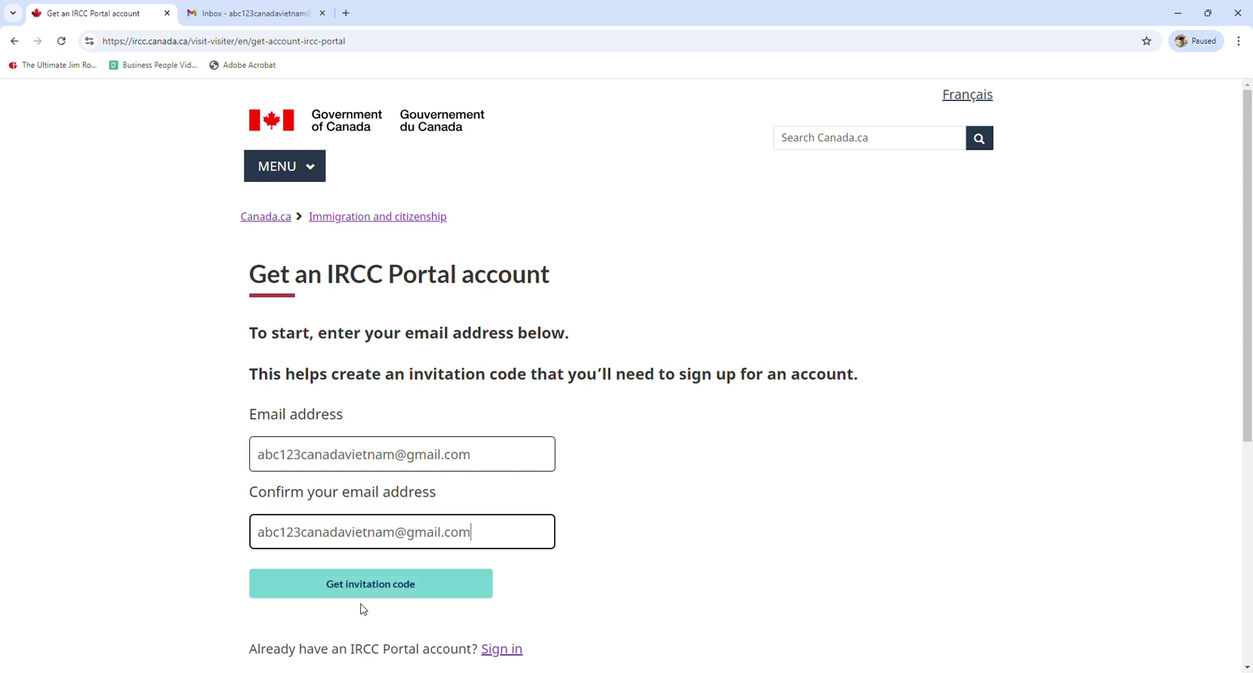
{"action": "left_click", "coordinate": [369, 590]}
On the sign-up form, paste the invitation code and enter and confirm the account password
{"action": "scroll", "coordinate": [363, 512], "scroll_direction": "down", "scroll_amount": 3}
{"action": "left_click_drag", "start_coordinate": [246, 220], "coordinate": [406, 223]}
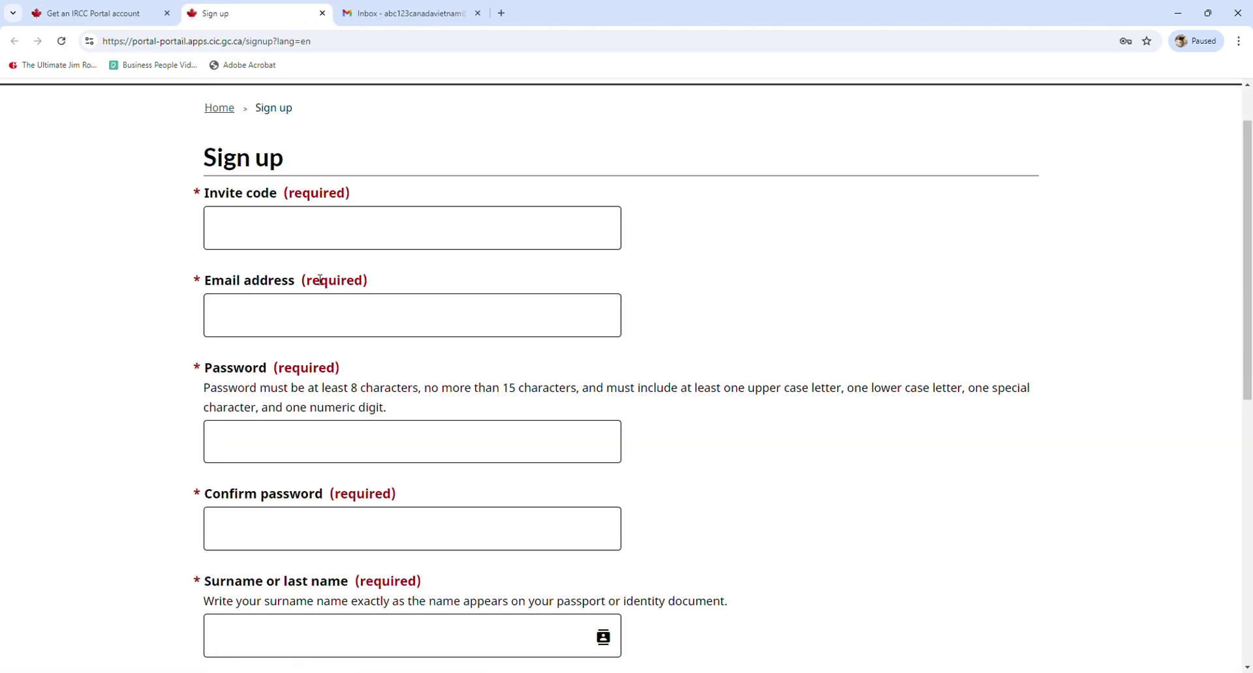
{"action": "key", "text": "ctrl+v"}
{"action": "left_click", "coordinate": [272, 327]}
{"action": "left_click", "coordinate": [271, 359]}
{"action": "key", "text": "Tab"}
{"action": "type", "text": "Ab••••••••••"}
{"action": "key", "text": "Tab"}
{"action": "type", "text": "••••••••••••"}
Fill in the applicant's given name, surname and a Canada/US phone number, then submit sign-up
{"action": "scroll", "coordinate": [281, 496], "scroll_direction": "down", "scroll_amount": 3}
{"action": "left_click", "coordinate": [316, 442]}
{"action": "type", "text": "NGUYEN"}
{"action": "left_click", "coordinate": [357, 545]}
{"action": "type", "text": "VI DU"}
{"action": "scroll", "coordinate": [358, 545], "scroll_direction": "down", "scroll_amount": 3}
{"action": "left_click", "coordinate": [213, 424]}
{"action": "left_click", "coordinate": [392, 501]}
{"action": "type", "text": "5191234567"}
{"action": "left_click", "coordinate": [232, 556]}
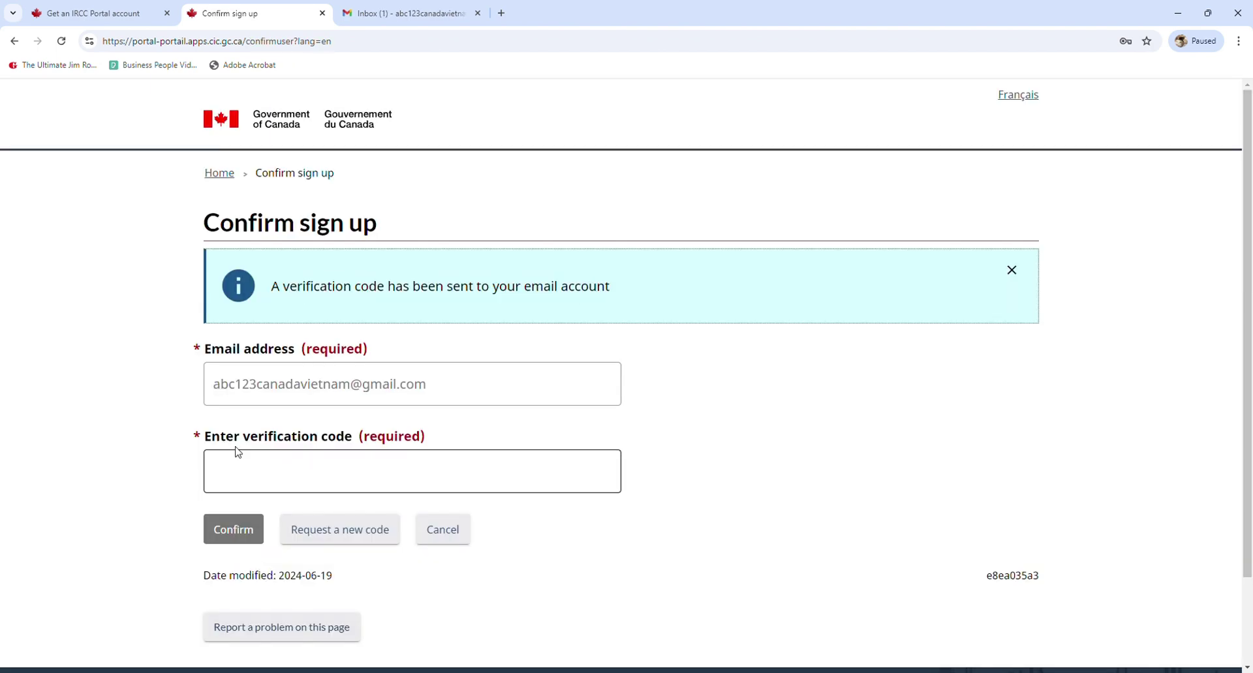
Copy the emailed verification code into the Confirm sign up page and submit it
{"action": "left_click", "coordinate": [405, 13]}
{"action": "double_click", "coordinate": [325, 342]}
{"action": "key", "text": "ctrl+c"}
{"action": "left_click", "coordinate": [255, 13]}
{"action": "left_click", "coordinate": [335, 468]}
{"action": "key", "text": "ctrl+v"}
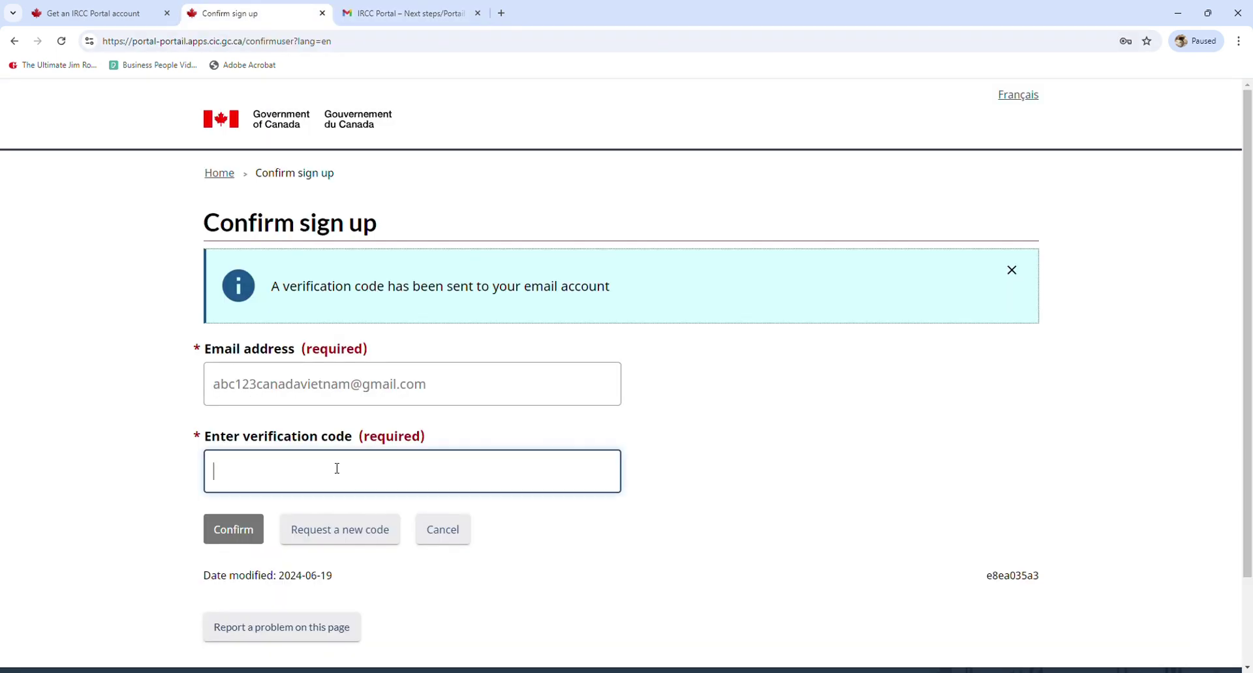
{"action": "key", "text": "Return"}
Sign in to the new portal account and accept the terms and conditions
{"action": "left_click_drag", "start_coordinate": [272, 283], "coordinate": [538, 299]}
{"action": "left_click", "coordinate": [518, 397]}
{"action": "left_click", "coordinate": [240, 532]}
{"action": "left_click", "coordinate": [230, 660]}
{"action": "scroll", "coordinate": [311, 302], "scroll_direction": "down", "scroll_amount": 8}
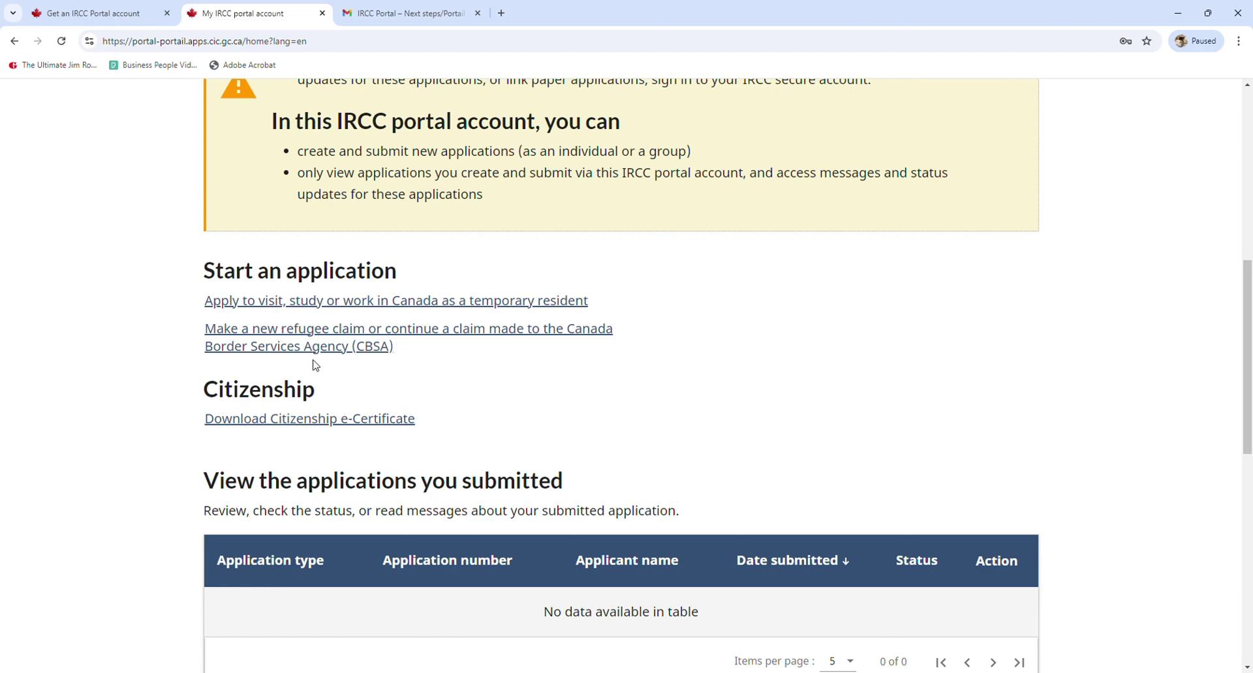
Open the temporary-resident application page, acknowledge its information and start the application
{"action": "double_click", "coordinate": [163, 401]}
{"action": "scroll", "coordinate": [417, 431], "scroll_direction": "up", "scroll_amount": 2}
{"action": "left_click", "coordinate": [256, 446]}
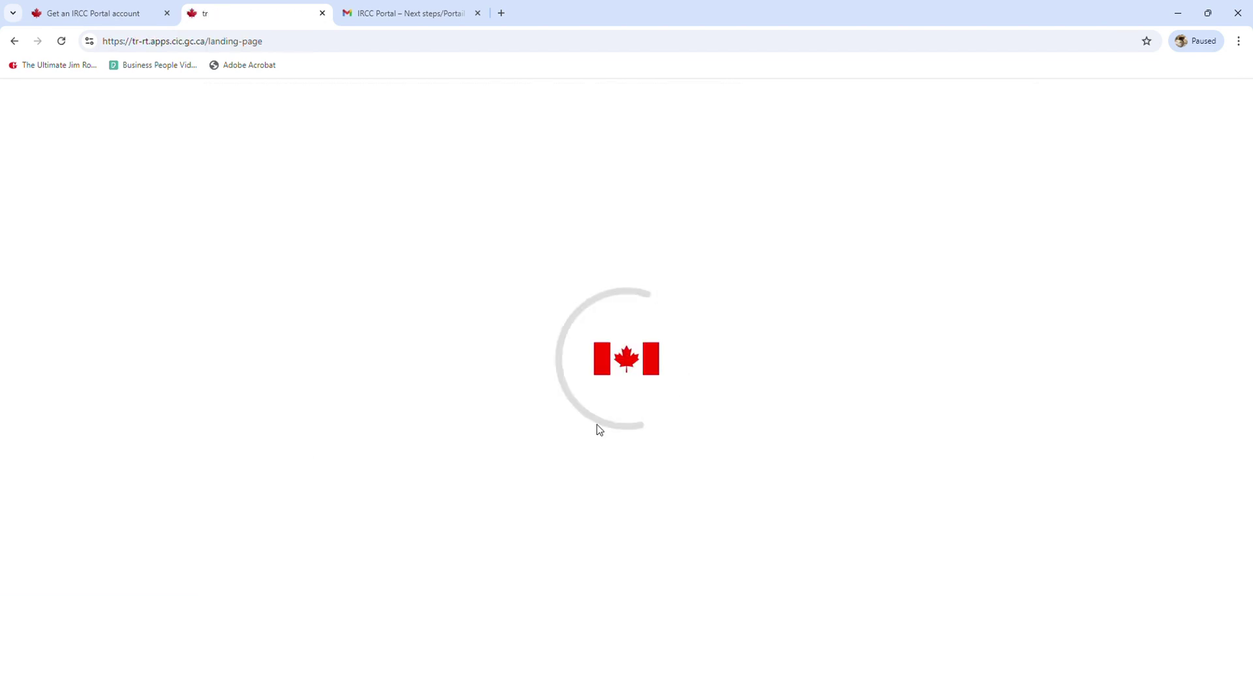
{"action": "left_click_drag", "start_coordinate": [592, 420], "coordinate": [820, 235]}
{"action": "left_click", "coordinate": [509, 329]}
{"action": "scroll", "coordinate": [392, 365], "scroll_direction": "down", "scroll_amount": 4}
{"action": "left_click", "coordinate": [210, 410]}
{"action": "left_click", "coordinate": [262, 442]}
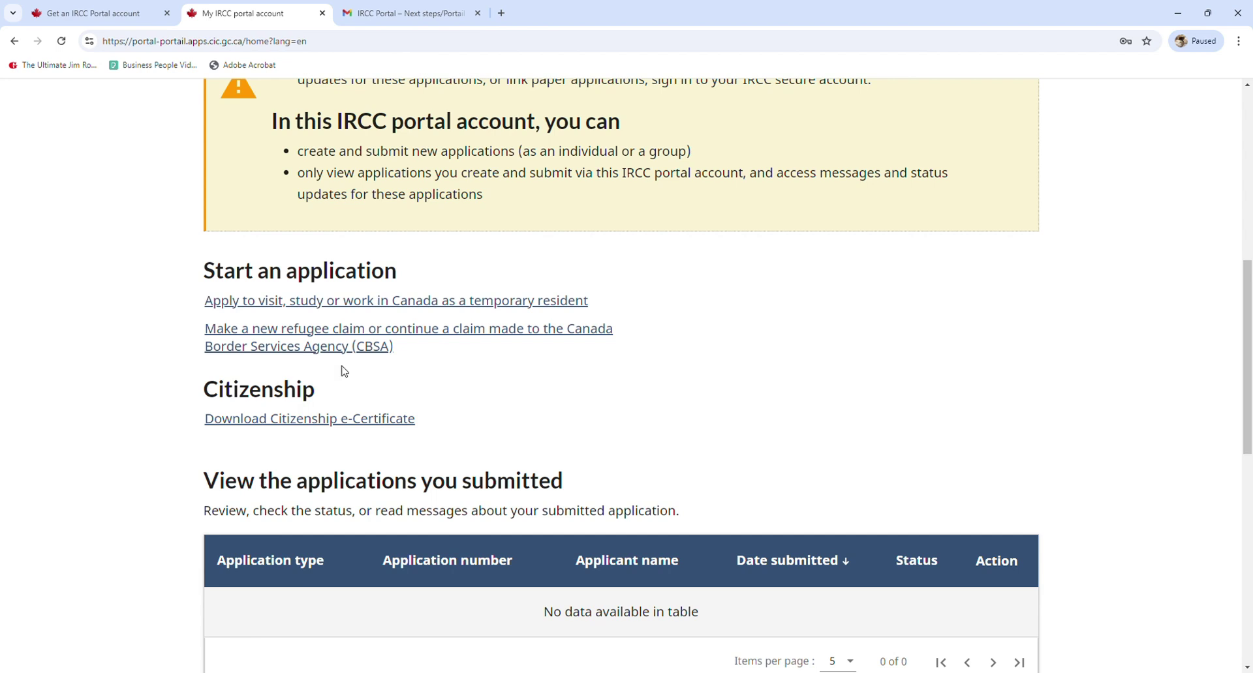
Reopen the temporary-resident application page and acknowledge reading its instructions again
{"action": "left_click_drag", "start_coordinate": [204, 394], "coordinate": [363, 394]}
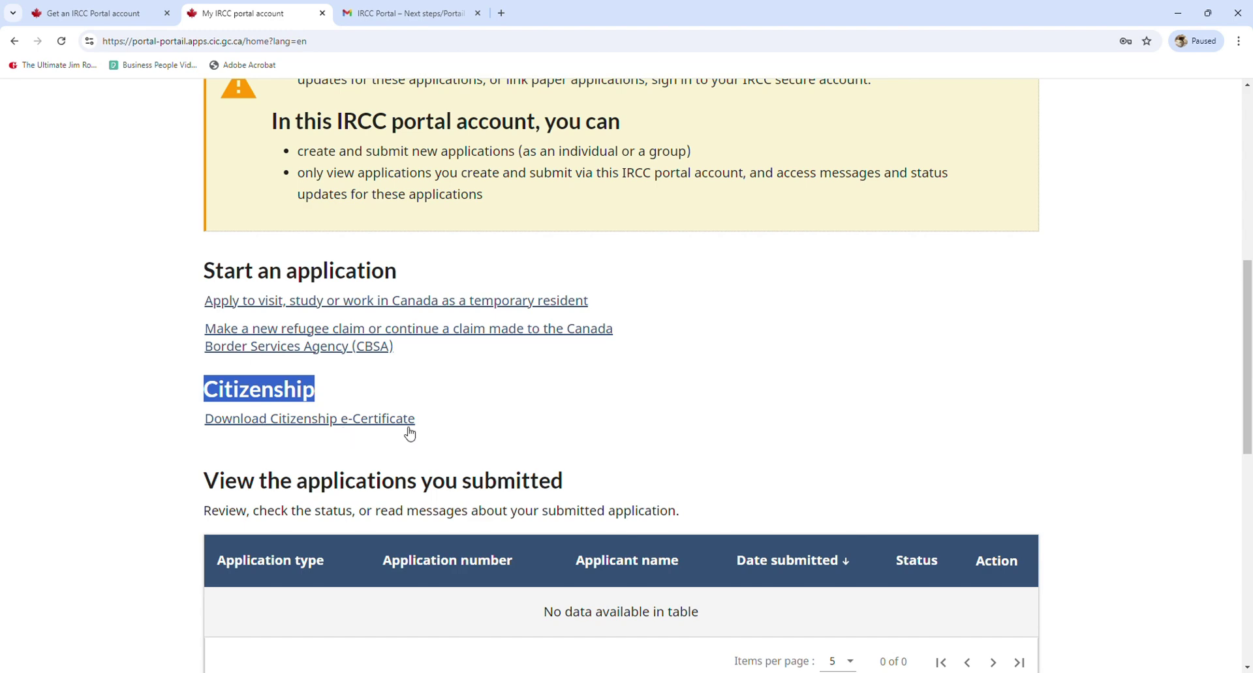
{"action": "scroll", "coordinate": [410, 434], "scroll_direction": "down", "scroll_amount": 8}
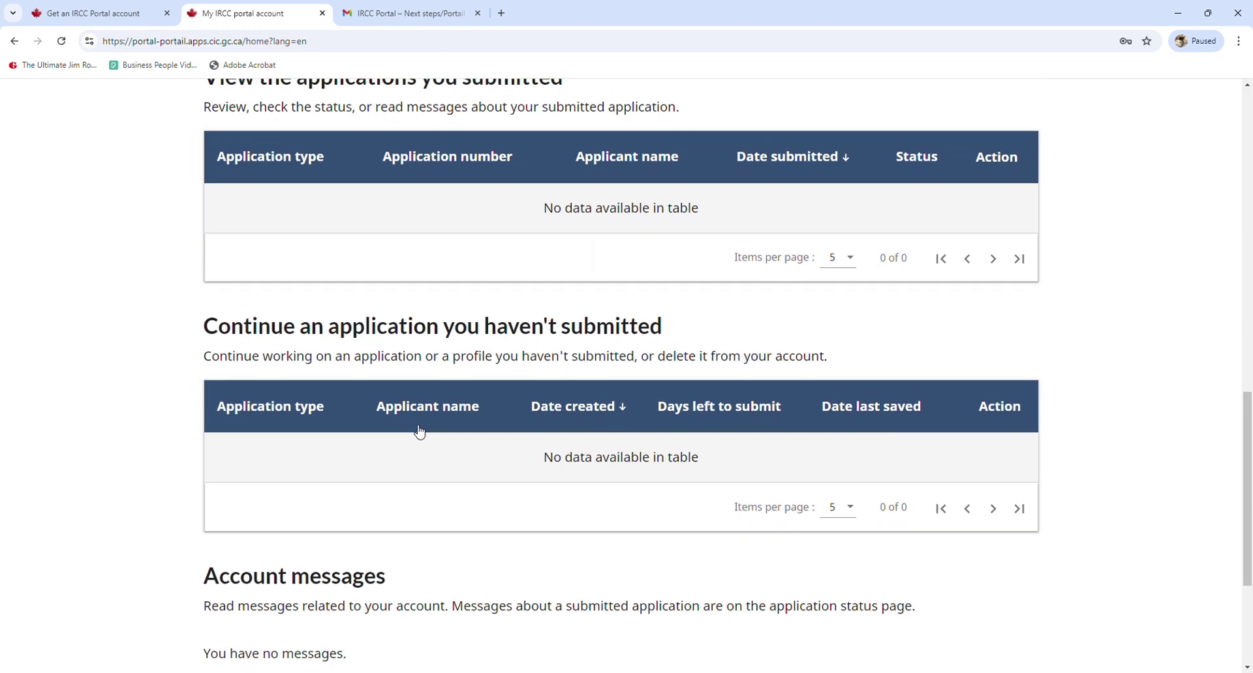
{"action": "scroll", "coordinate": [414, 431], "scroll_direction": "up", "scroll_amount": 10}
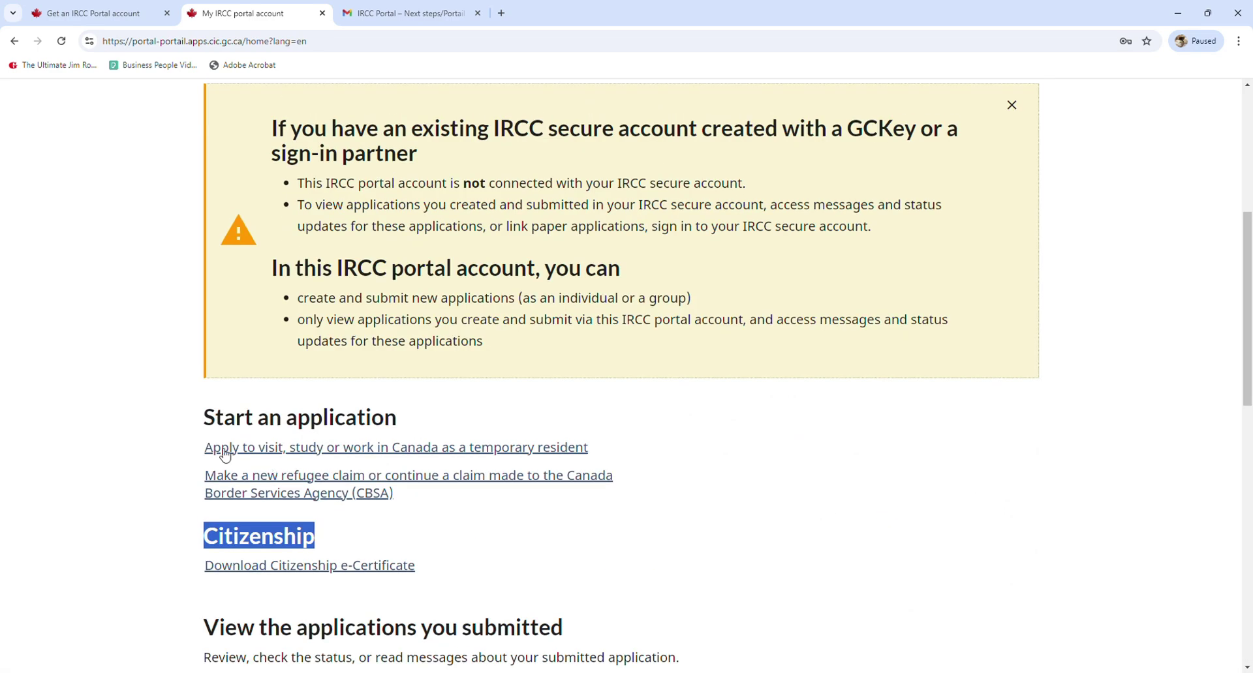
{"action": "left_click", "coordinate": [262, 455]}
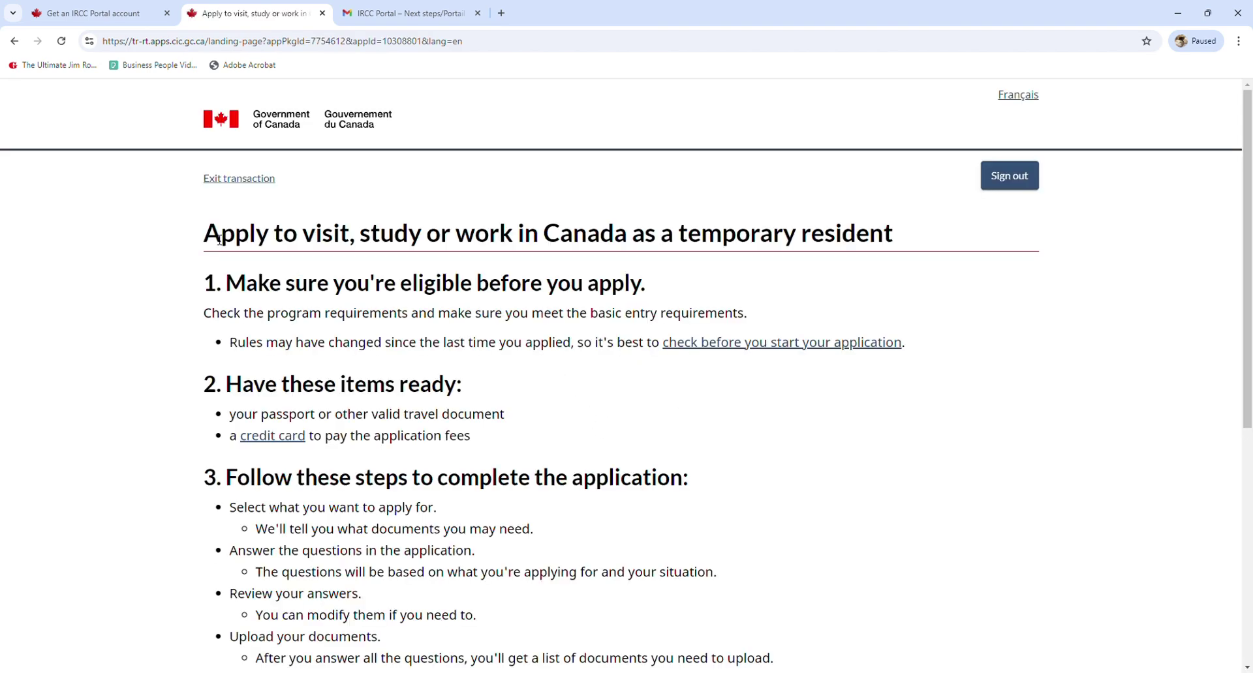
{"action": "left_click_drag", "start_coordinate": [205, 233], "coordinate": [876, 223]}
{"action": "left_click", "coordinate": [419, 298]}
{"action": "scroll", "coordinate": [512, 330], "scroll_direction": "down", "scroll_amount": 1}
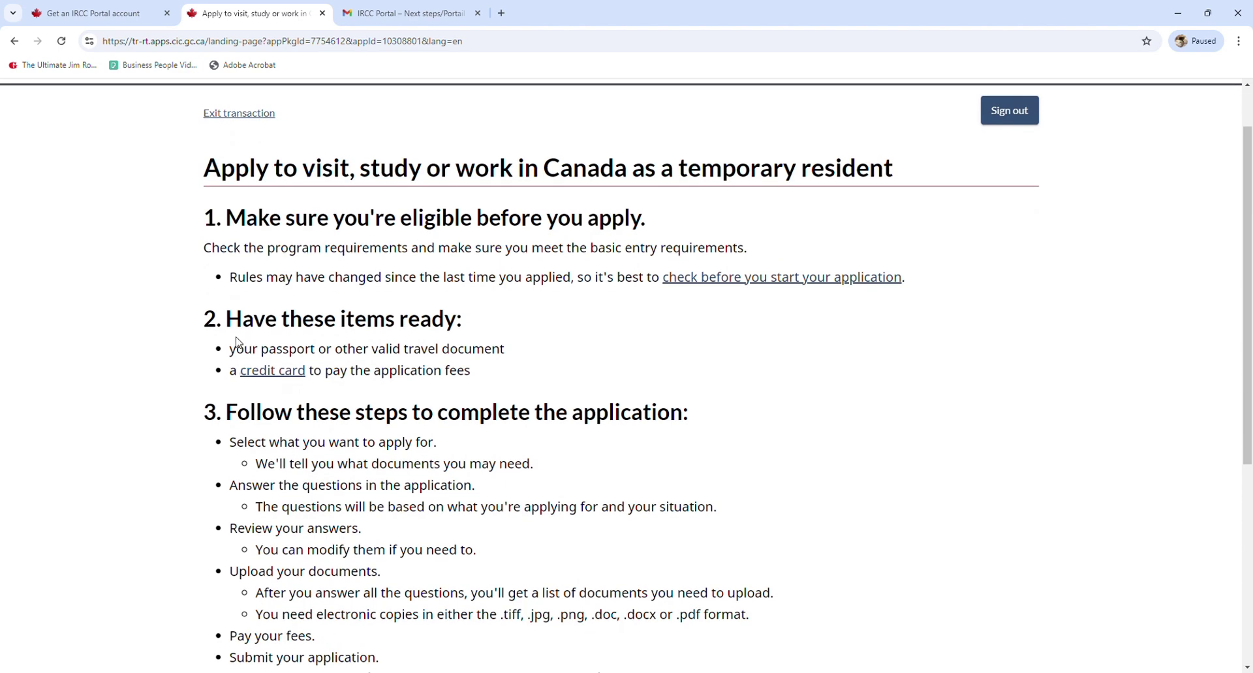
{"action": "scroll", "coordinate": [236, 342], "scroll_direction": "down", "scroll_amount": 5}
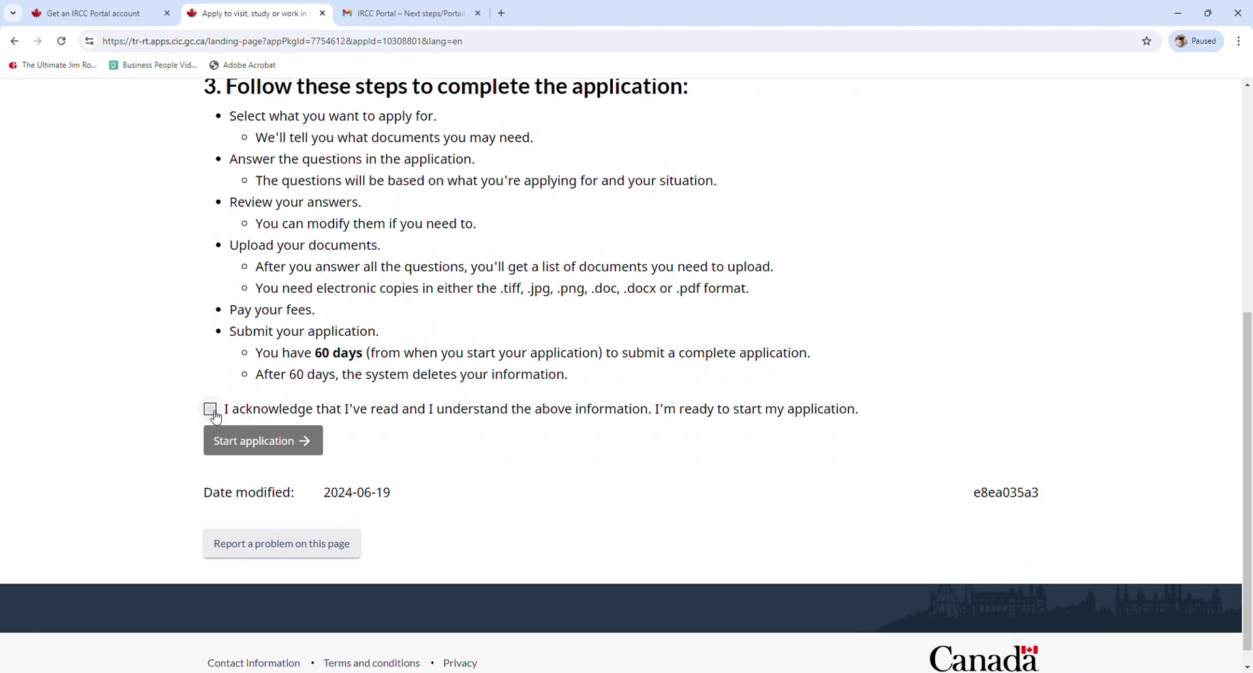
{"action": "left_click", "coordinate": [213, 413]}
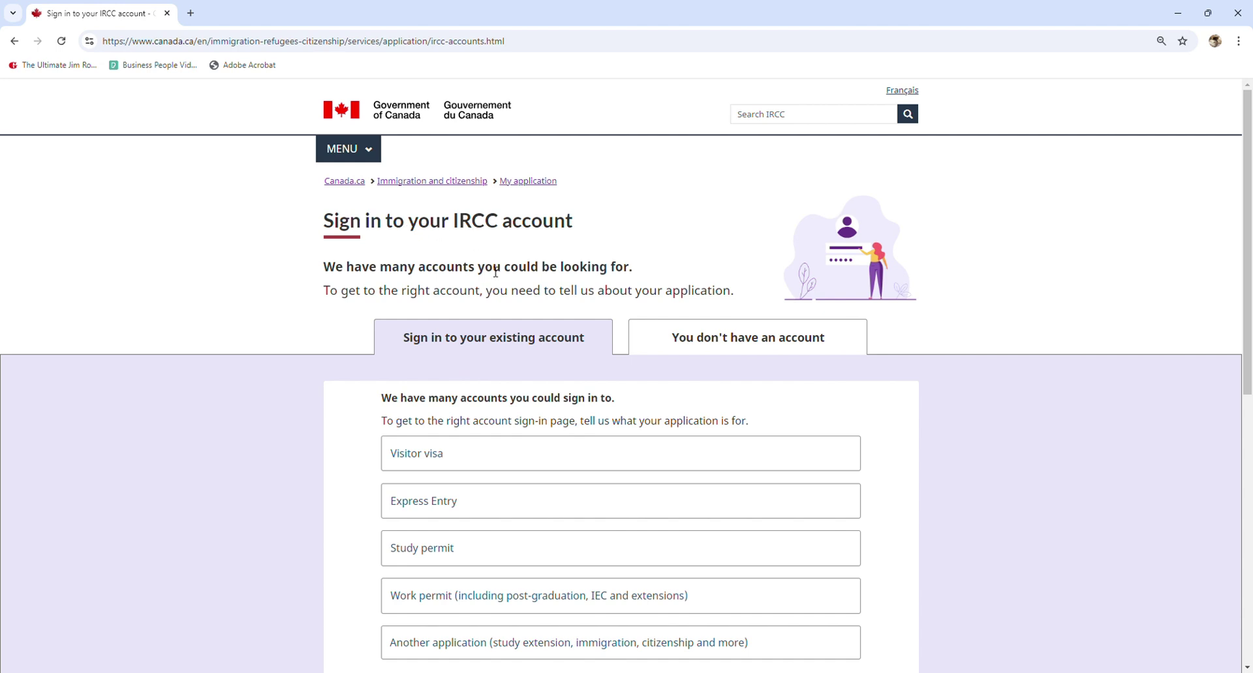
{"action": "scroll", "coordinate": [496, 272], "scroll_direction": "down", "scroll_amount": 1}
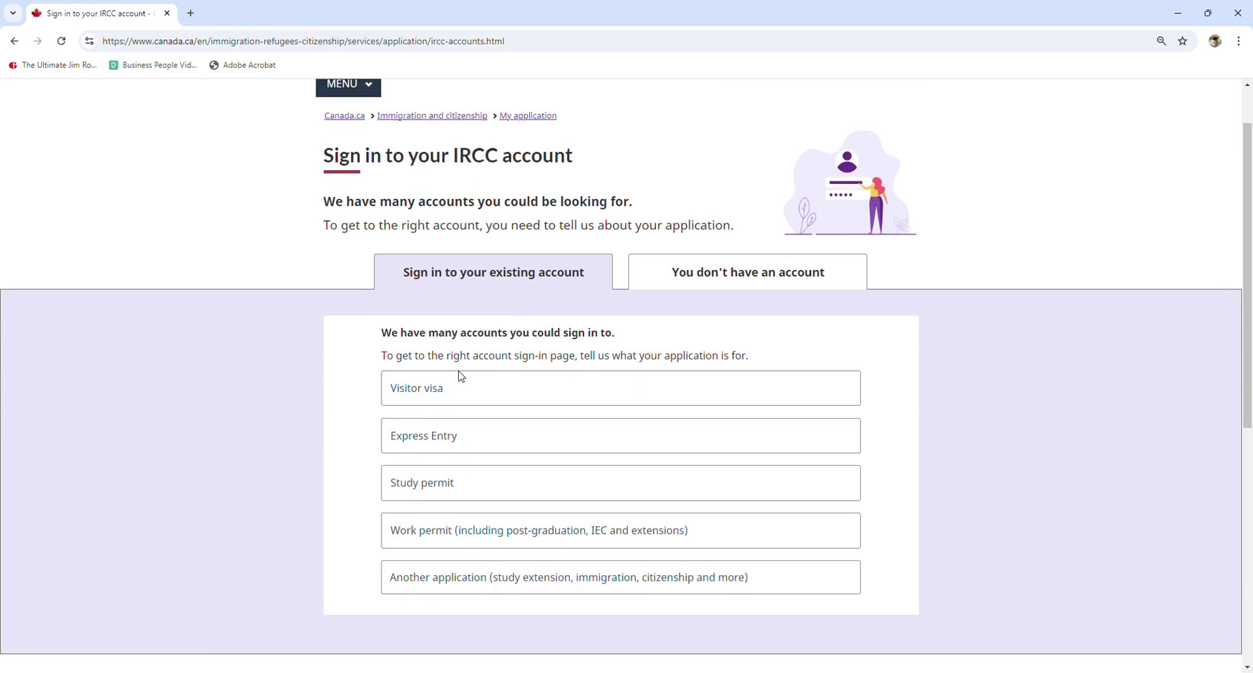
{"action": "scroll", "coordinate": [413, 386], "scroll_direction": "down", "scroll_amount": 2}
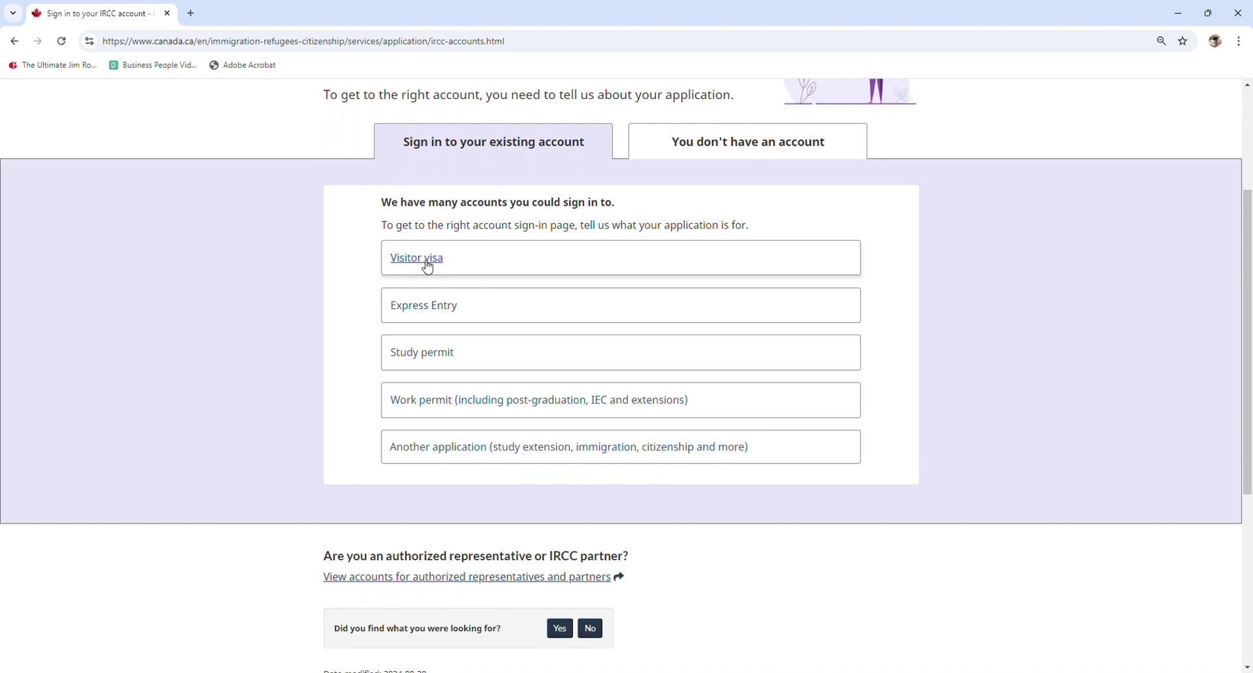
{"action": "left_click", "coordinate": [427, 261]}
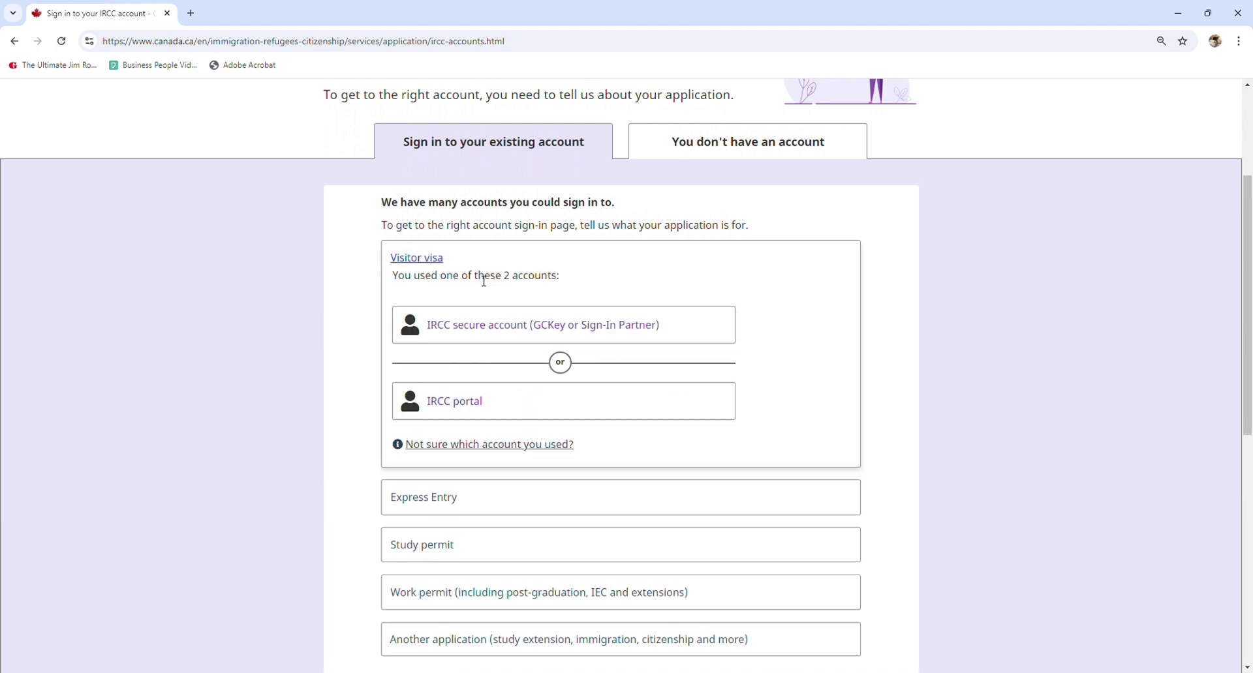
{"action": "left_click_drag", "start_coordinate": [467, 276], "coordinate": [572, 278]}
{"action": "left_click", "coordinate": [573, 278]}
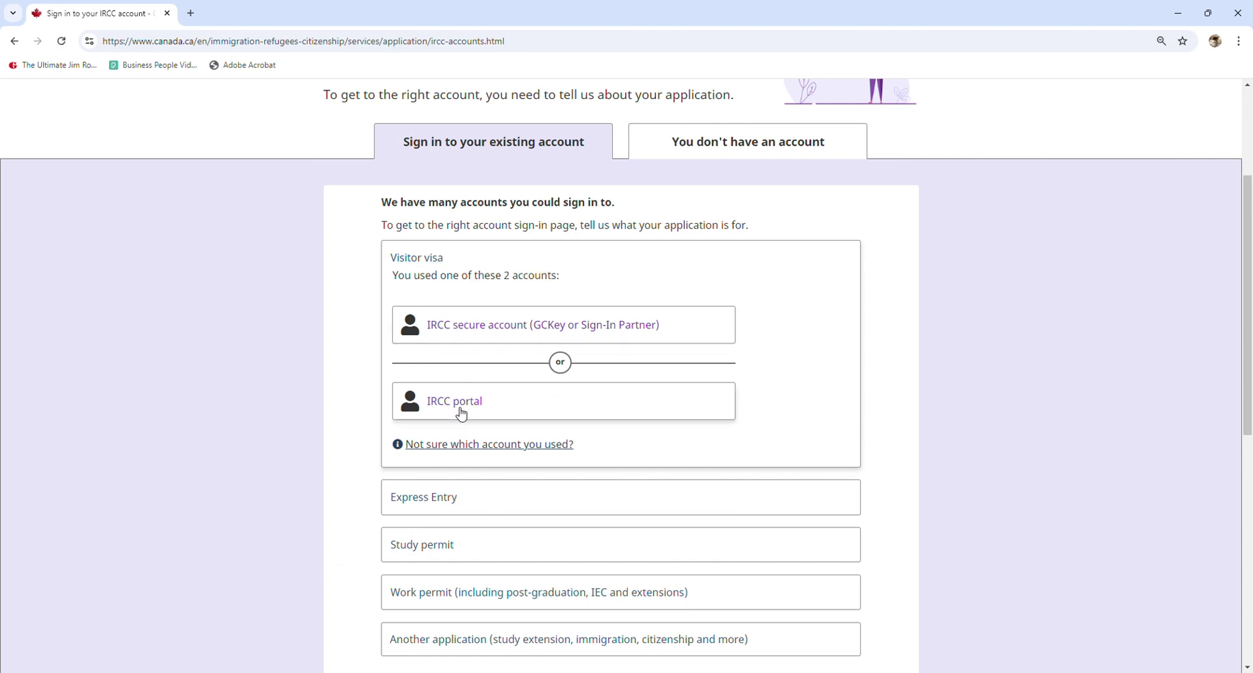
{"action": "scroll", "coordinate": [463, 414], "scroll_direction": "down", "scroll_amount": 2}
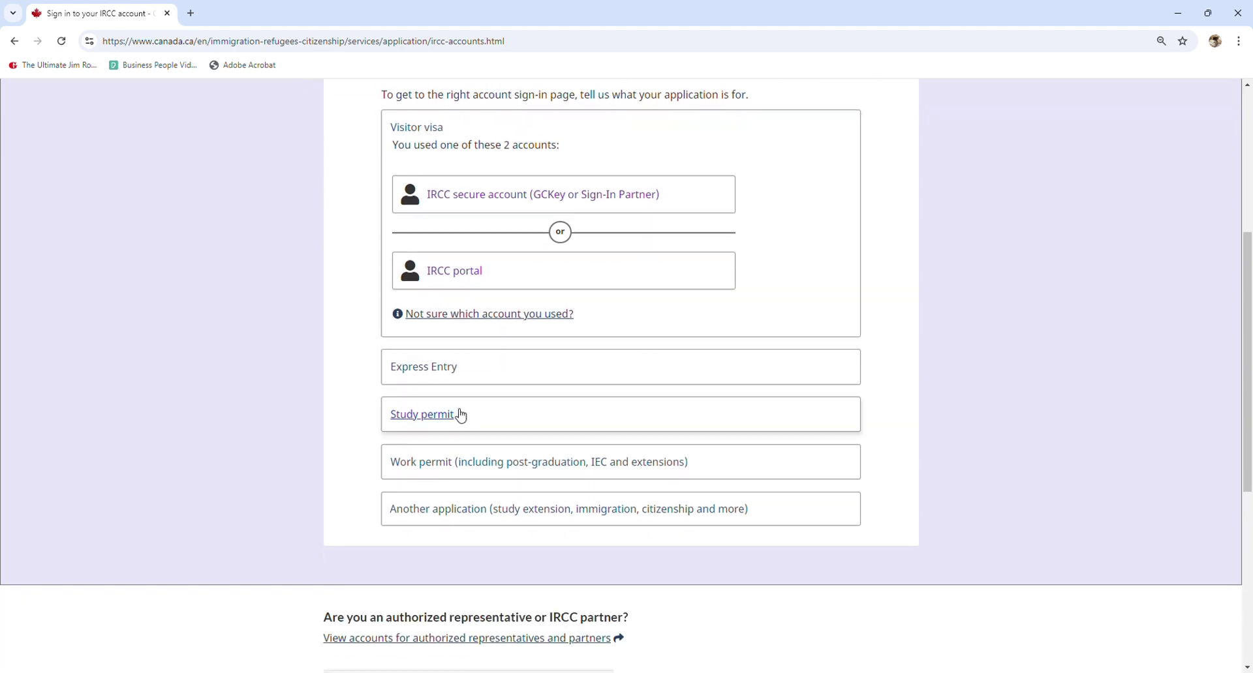
{"action": "left_click", "coordinate": [440, 374]}
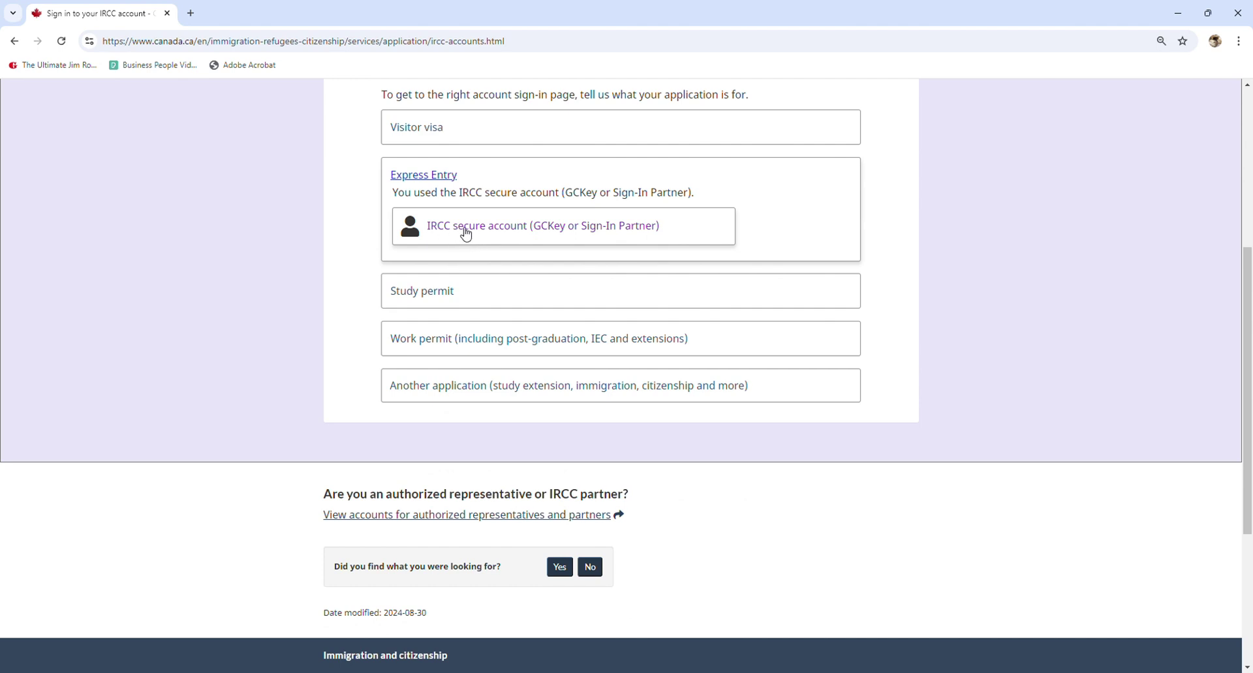
{"action": "left_click", "coordinate": [439, 295]}
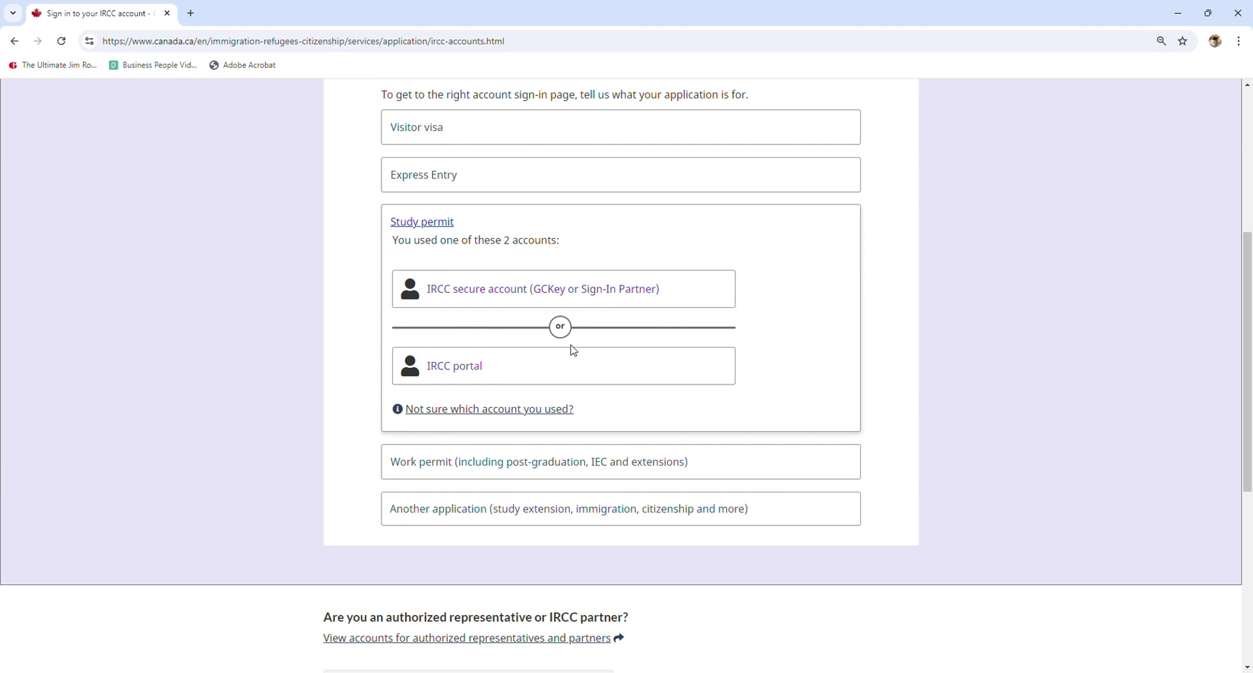
{"action": "scroll", "coordinate": [470, 379], "scroll_direction": "down", "scroll_amount": 1}
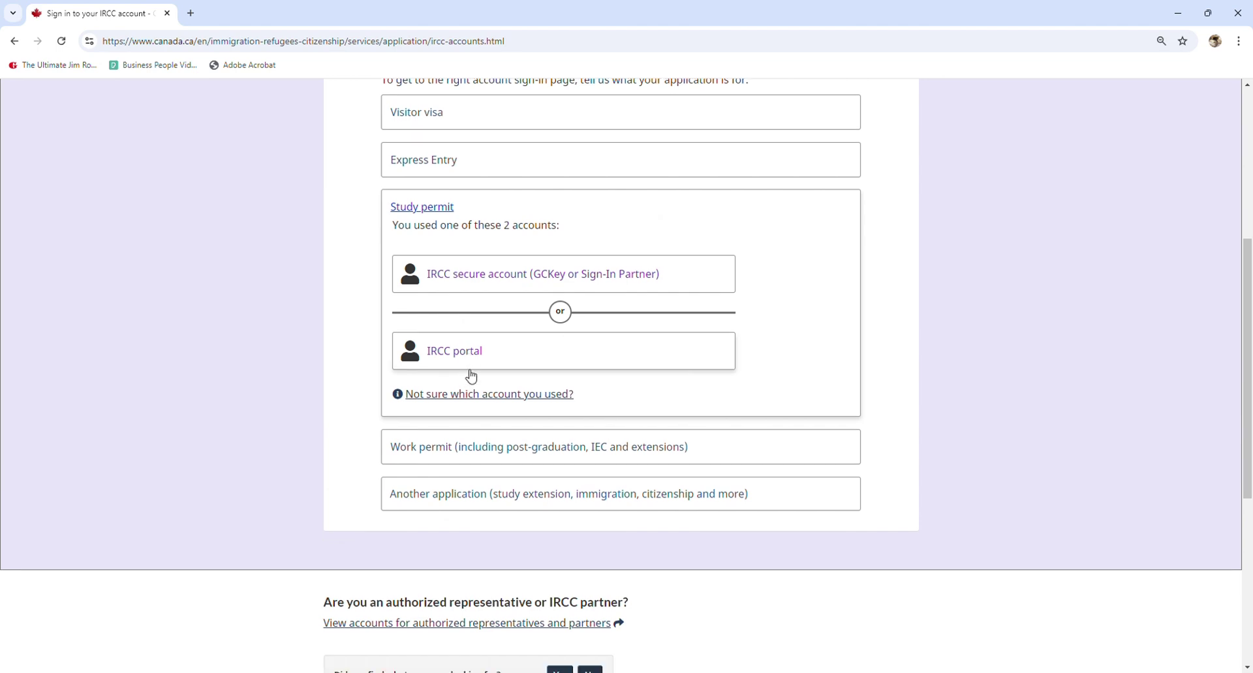
{"action": "left_click", "coordinate": [482, 401]}
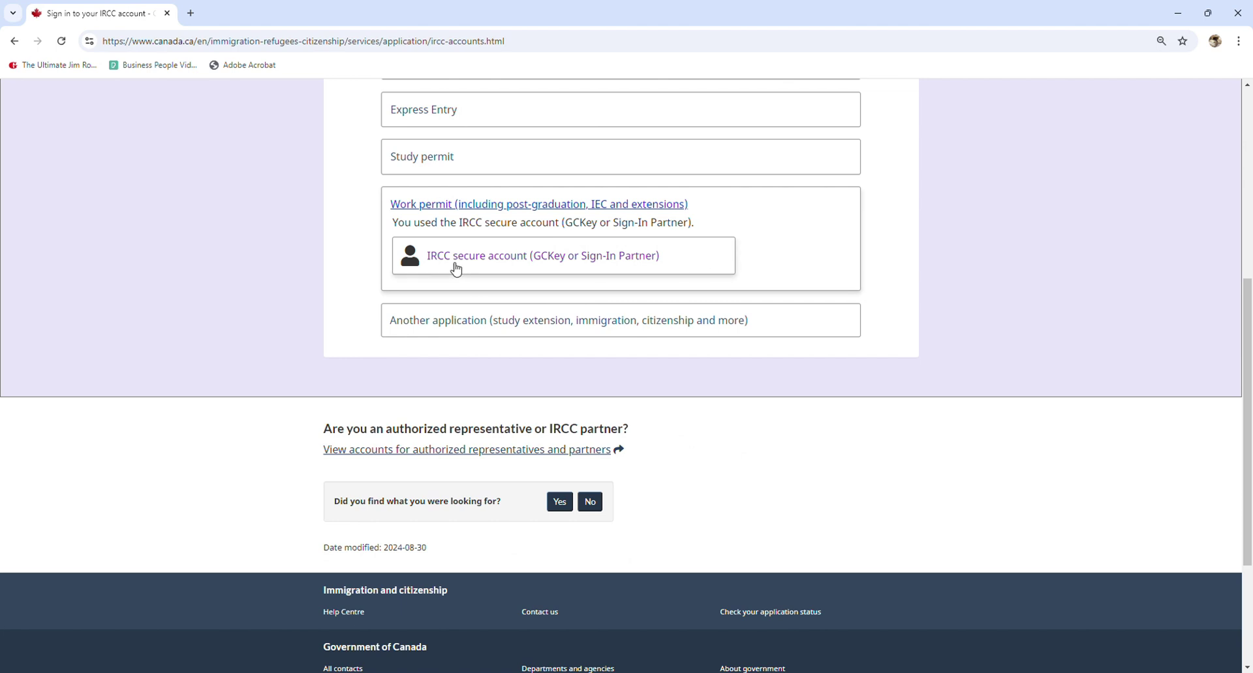
{"action": "left_click", "coordinate": [460, 327]}
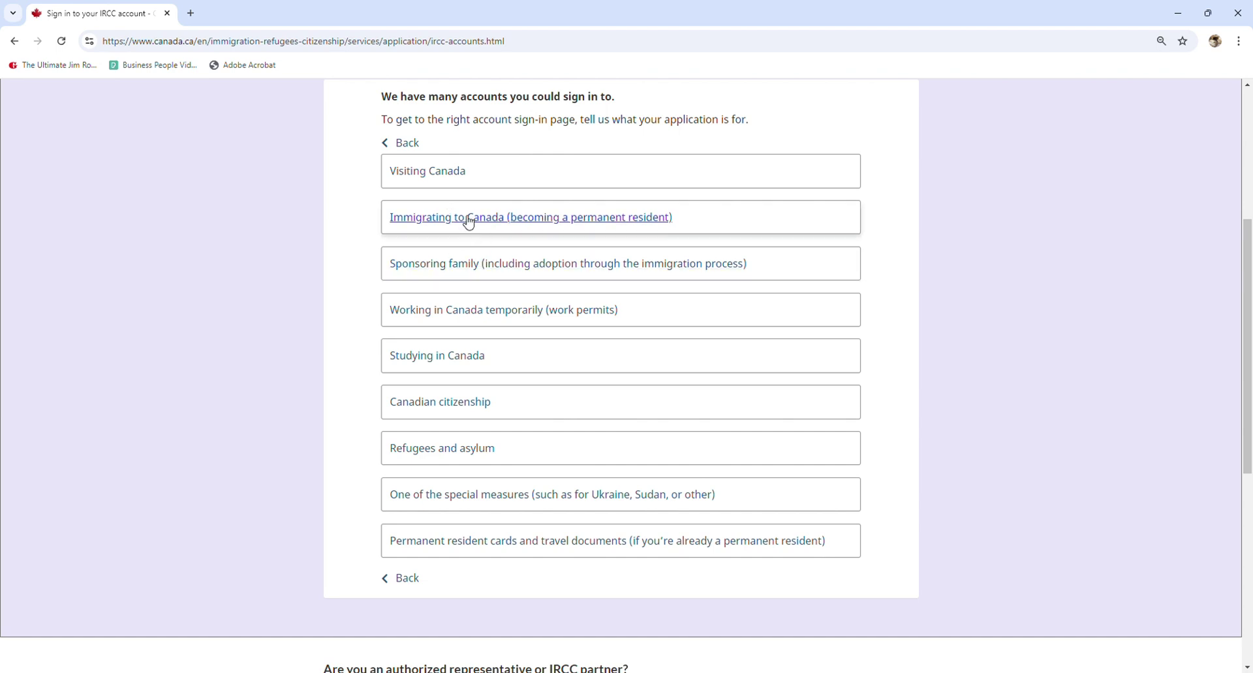
{"action": "scroll", "coordinate": [466, 448], "scroll_direction": "up", "scroll_amount": 1}
{"action": "scroll", "coordinate": [457, 366], "scroll_direction": "up", "scroll_amount": 2}
{"action": "left_click", "coordinate": [474, 174]}
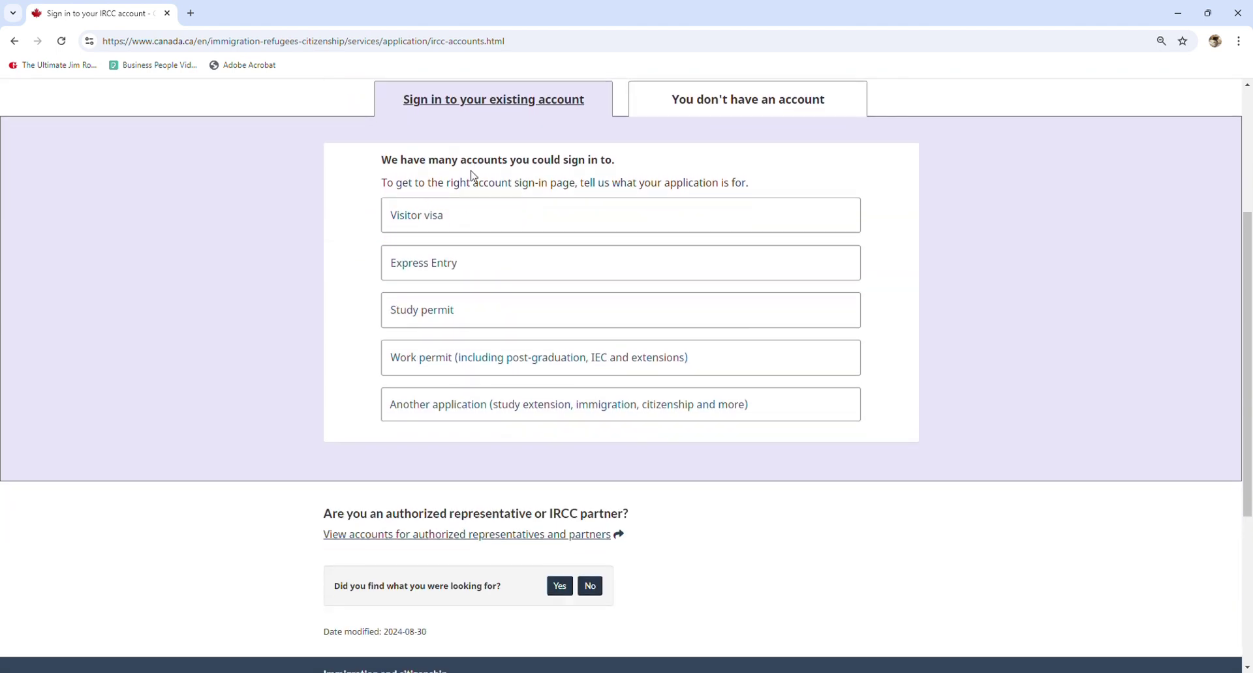